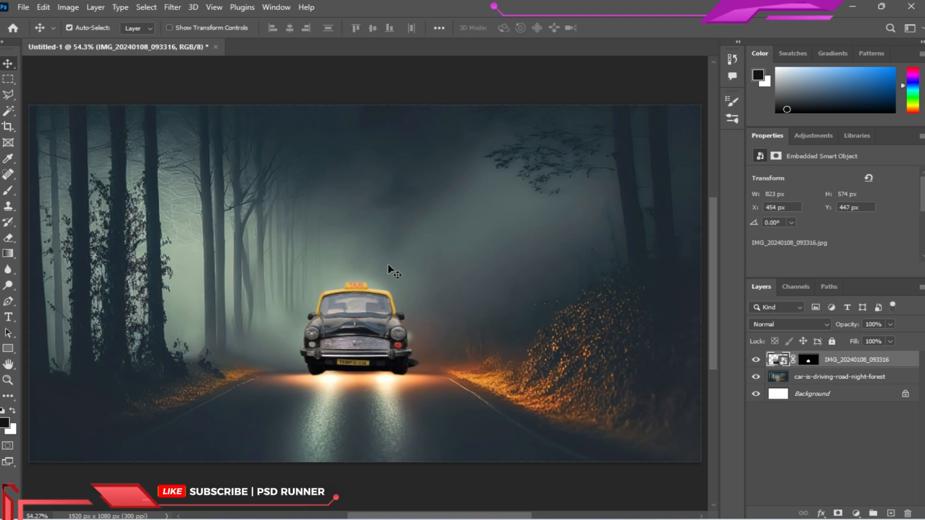
Convert the masked taxi photo layer to a smart object.
scroll(467, 300, "up", 2)
right_click(845, 366)
left_click(719, 133)
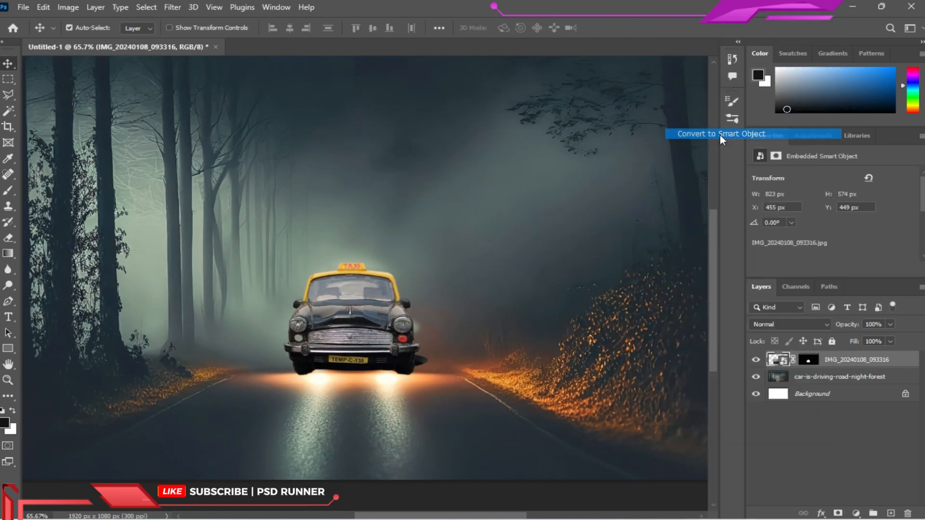
left_click(856, 514)
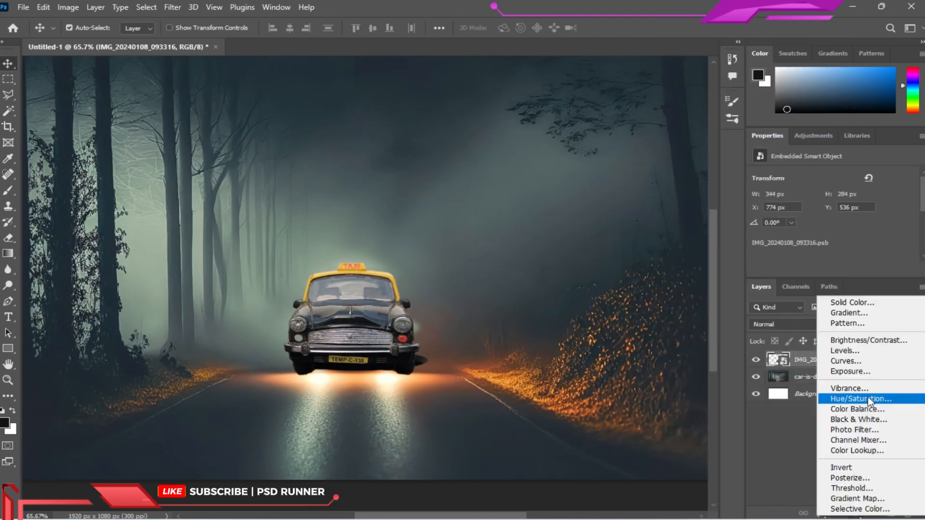
left_click(819, 407)
left_click_drag(816, 203, 800, 209)
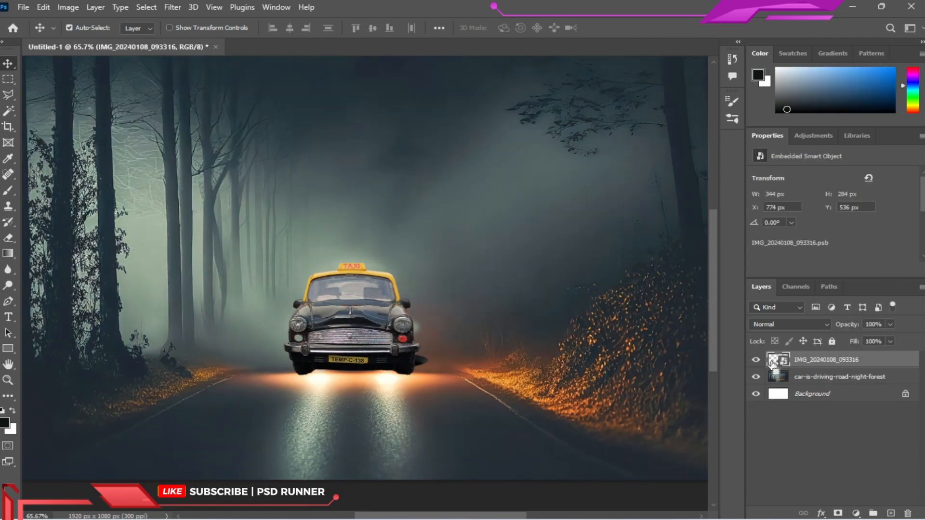
Load the taxi layer's outline as a selection.
left_click(773, 362, "ctrl")
left_click(856, 513)
left_click(859, 396)
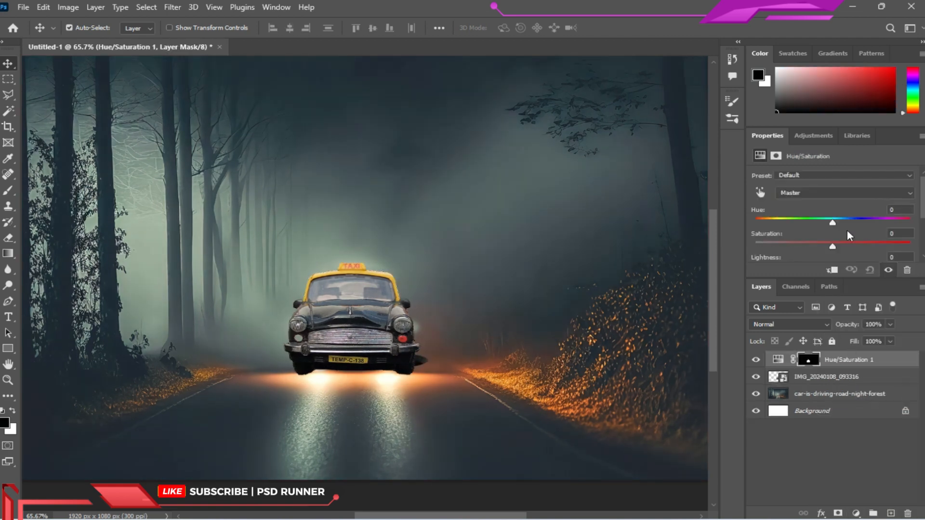
left_click_drag(833, 222, 910, 222)
key("ctrl+z")
key("ctrl+z")
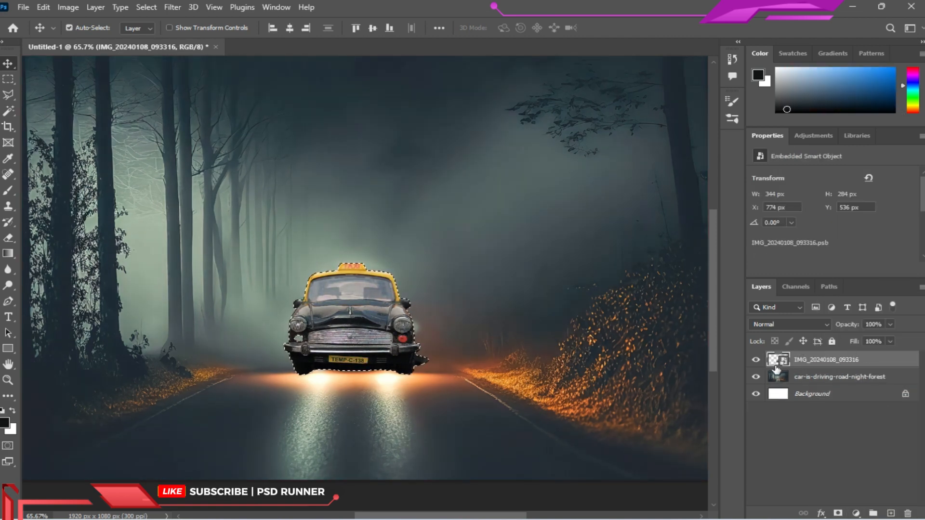
Add a Color Balance adjustment limited to the taxi, with midtones Cyan/Red at -30 and Yellow/Blue at +4, and fine-tune Magenta/Green.
left_click(856, 513)
left_click(864, 408)
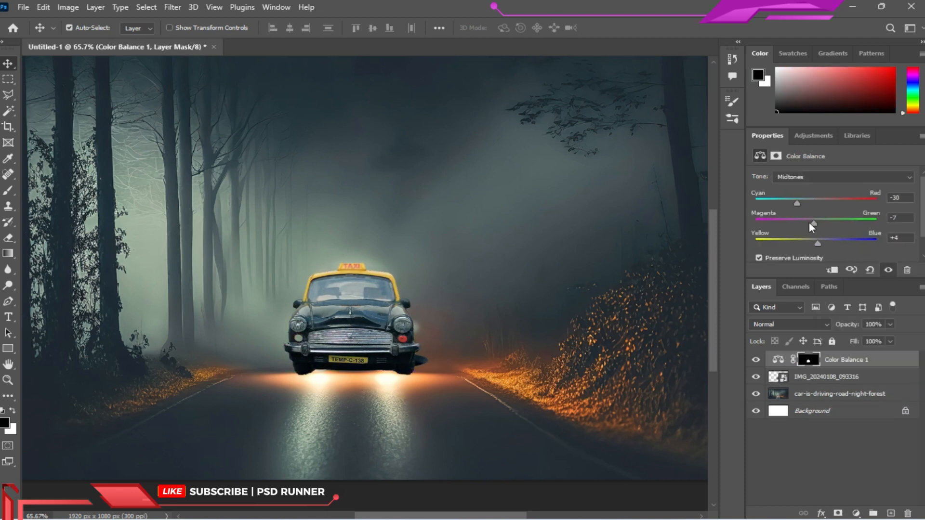
left_click_drag(812, 226, 819, 222)
Add a Levels adjustment masked to the taxi, setting the midtones to 0.74 and raising the black point slightly.
left_click(808, 361, "ctrl")
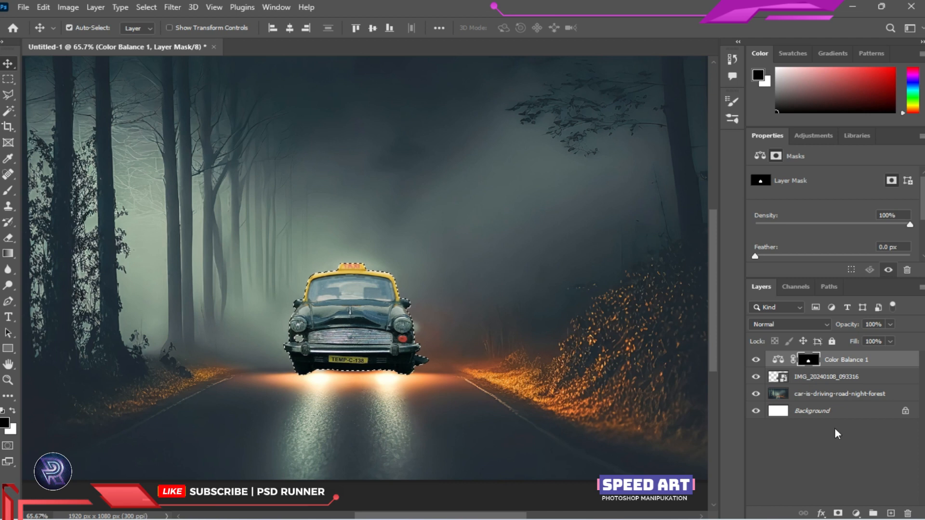
left_click(856, 513)
left_click(819, 352)
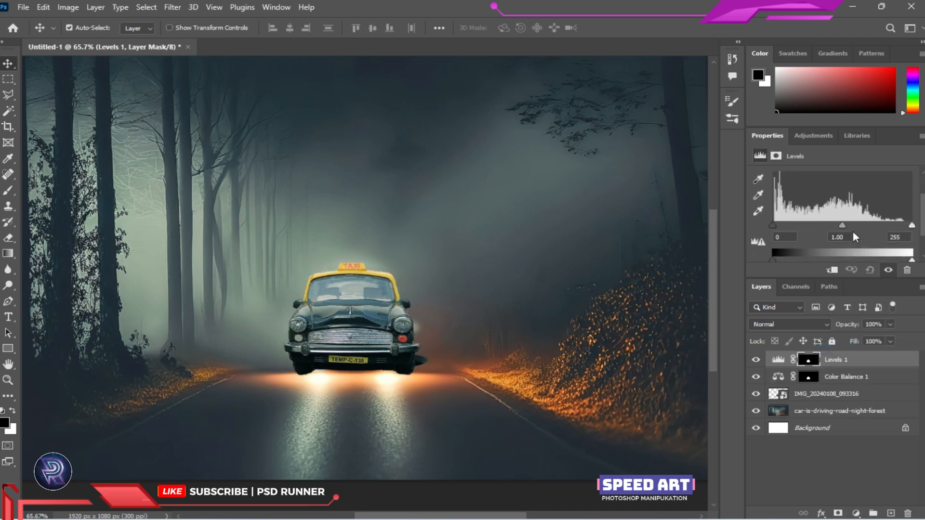
mouse_move(842, 225)
left_mouse_down()
mouse_move(865, 228)
mouse_move(857, 227)
left_mouse_up()
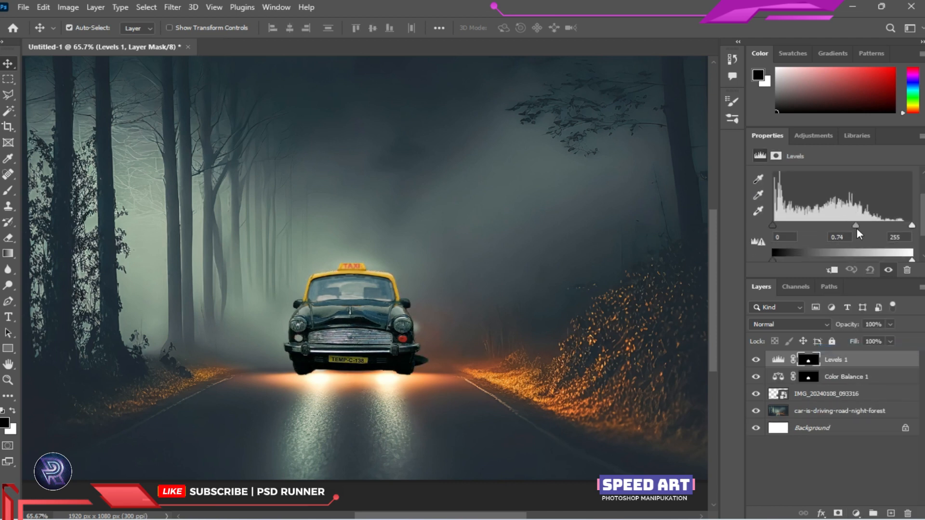
mouse_move(772, 226)
left_mouse_down()
mouse_move(789, 227)
mouse_move(780, 227)
left_mouse_up()
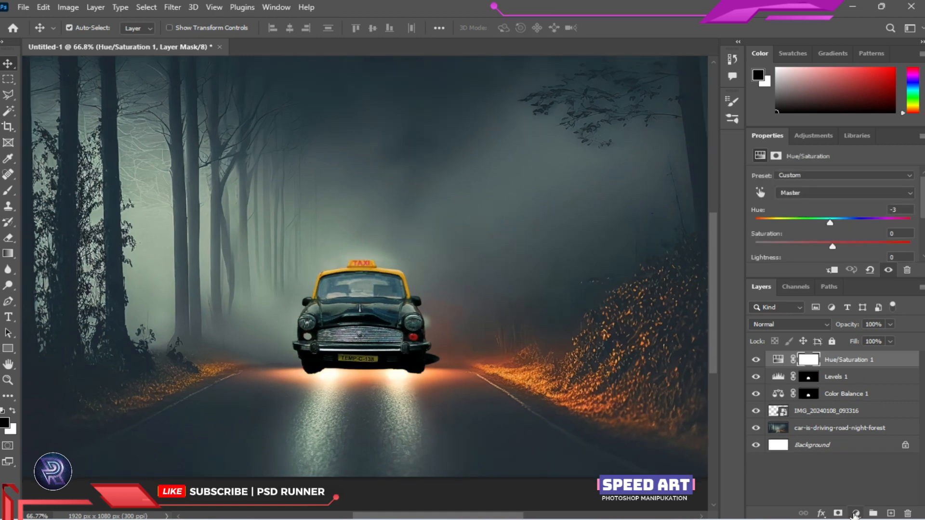
Add a Brightness/Contrast adjustment layer over the whole scene and lower its brightness to darken the image.
left_click(856, 514)
left_click(864, 340)
left_click_drag(833, 211, 825, 253)
left_click_drag(820, 210, 780, 215)
Scale down the taxi together with its Levels 1 and Color Balance 1 layers to fit the road.
scroll(570, 288, "down", 3)
scroll(573, 291, "up", 2)
left_click_drag(428, 326, 428, 338)
key("ctrl+t")
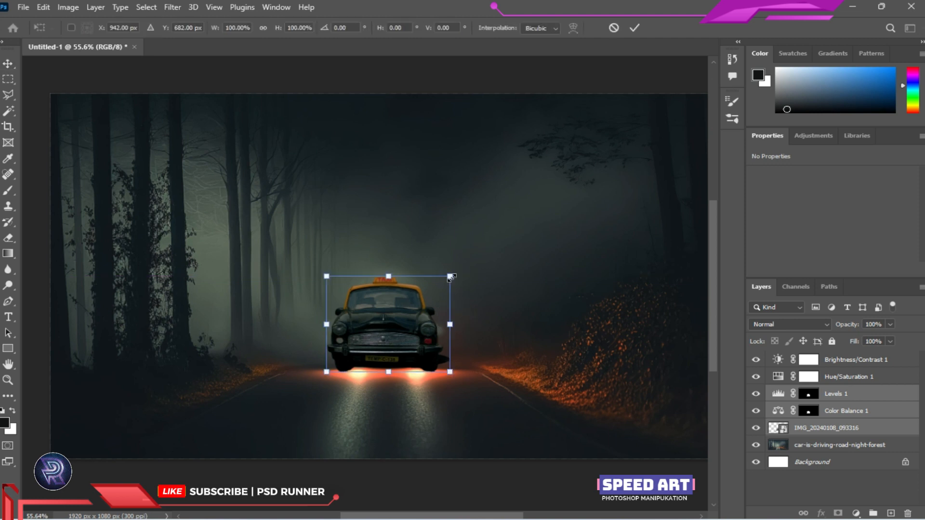
left_click_drag(440, 275, 440, 290)
left_click(635, 28)
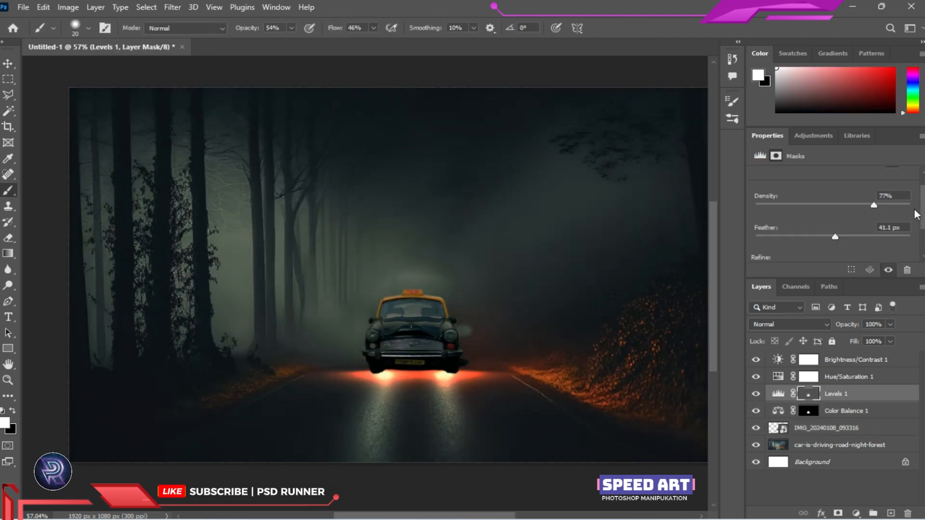
Switch to File Explorer and open the LENSE-FLAIR folder in Photo Manipulation Packs, inside DESIGN RESOURCE LIB on the CHANNEL LAB (D:) drive.
key("v")
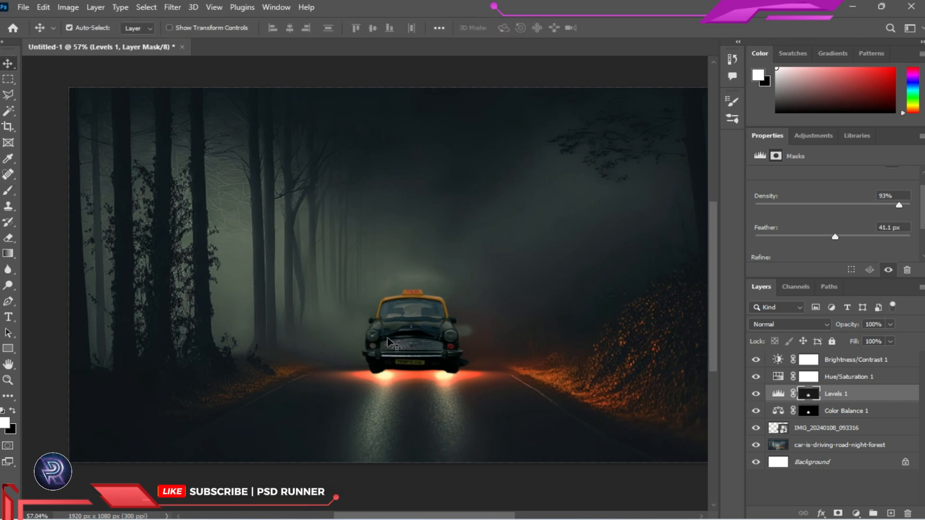
left_click(448, 519)
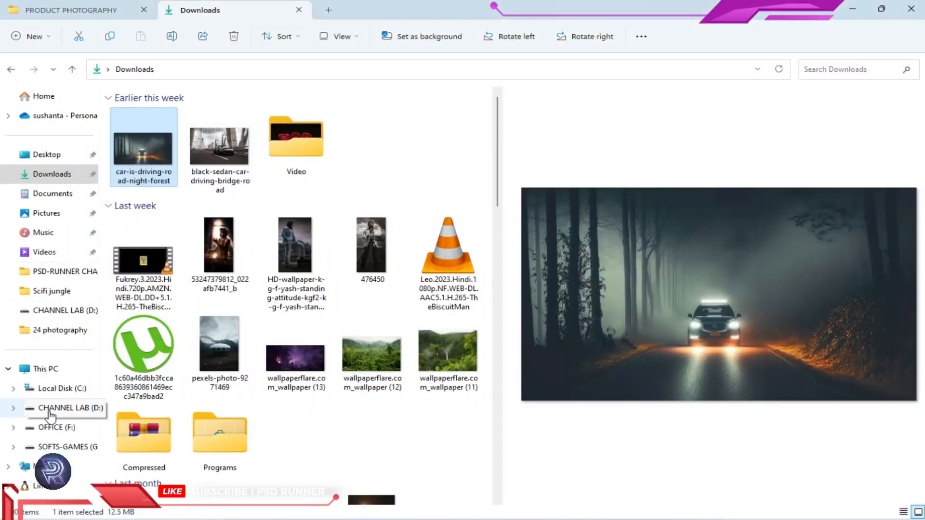
left_click(63, 408)
double_click(299, 128)
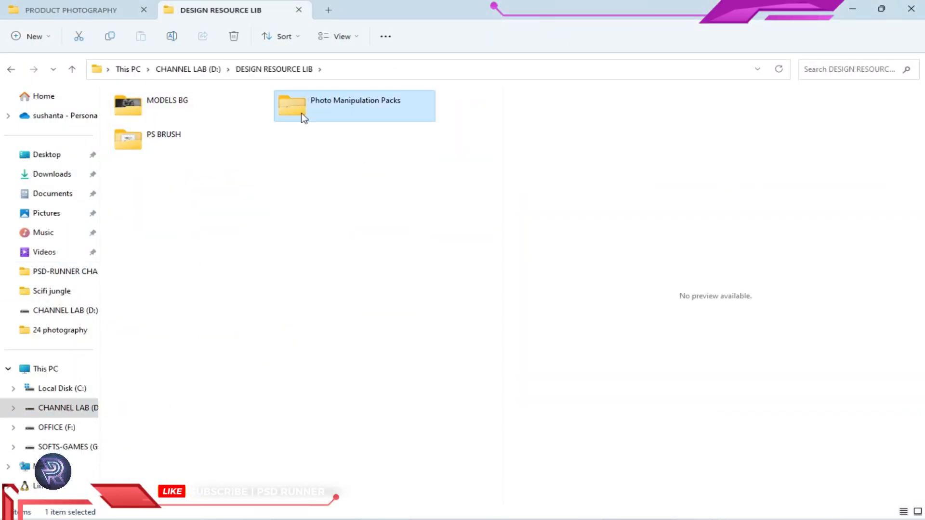
double_click(299, 115)
double_click(407, 313)
Browse the lens flare images, previewing candidates such as kakonhasib (32), (106) and (108), for one that suits the headlights.
left_click(153, 334)
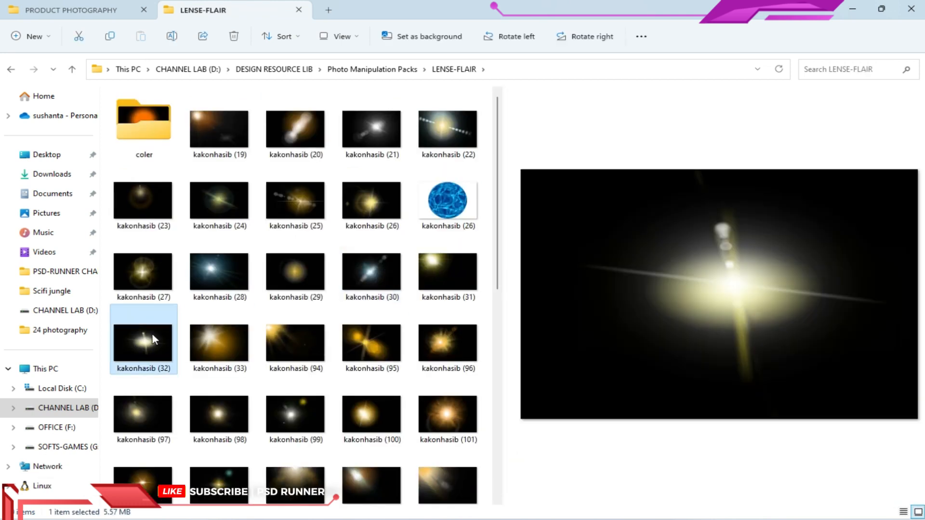
left_click(371, 484)
scroll(475, 337, "down", 3)
left_click(450, 327)
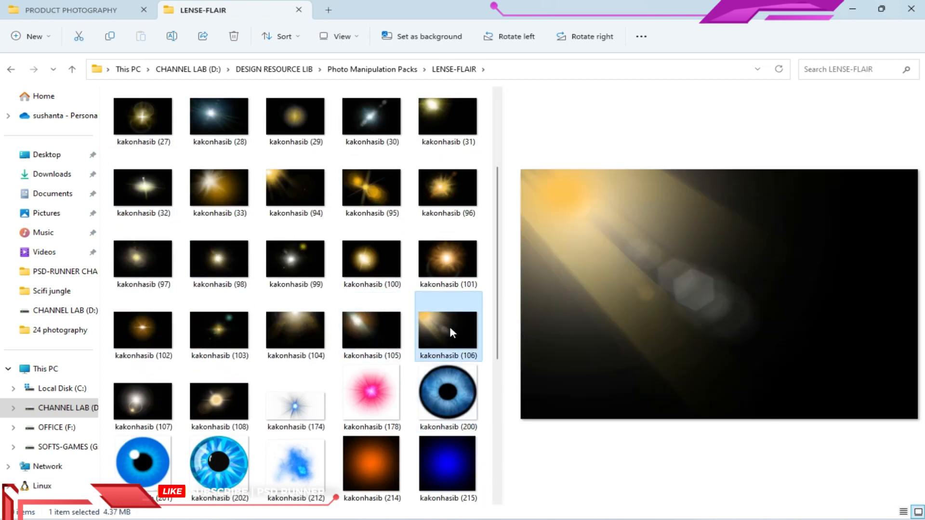
scroll(319, 397, "down", 3)
scroll(319, 397, "up", 5)
left_click(216, 407)
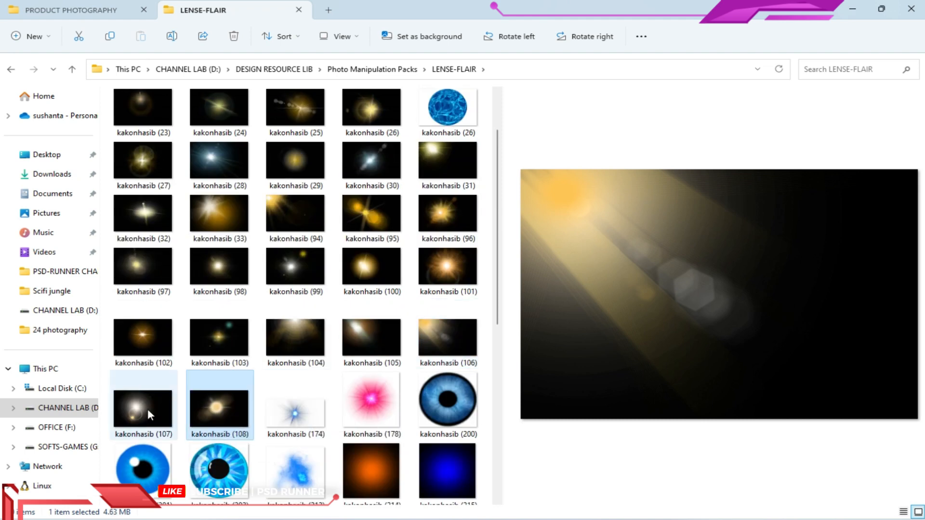
Place the kakonhasib (98) lens flare in the Photoshop composition and shrink it to cover one of the taxi's headlights.
left_click(195, 270)
left_click_drag(195, 270, 479, 377)
left_click_drag(89, 88, 581, 396)
left_click_drag(588, 419, 406, 332)
key("Return")
Move the lens flare layer to the top of the layer stack and set its blend mode to Screen.
left_click_drag(815, 394, 814, 352)
scroll(466, 380, "up", 5)
left_click(789, 324)
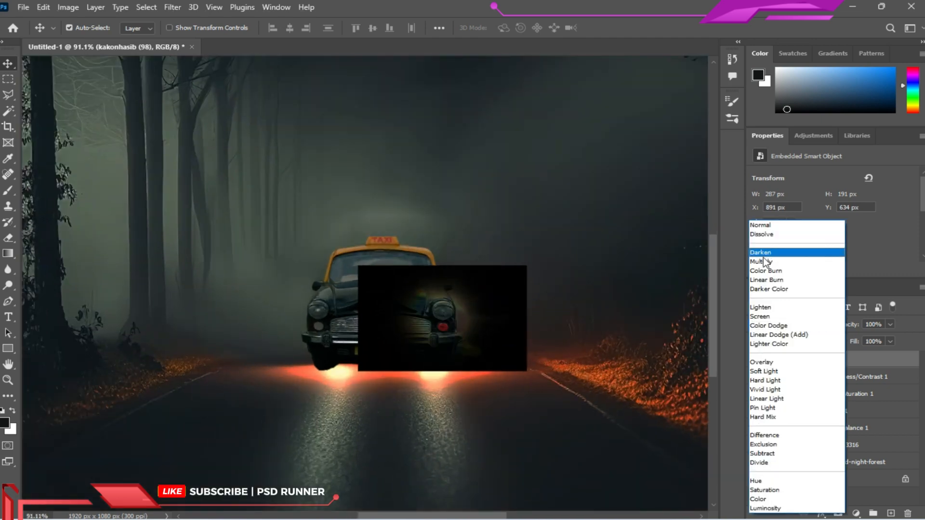
left_click(760, 317)
Align the flare with the headlight on the image's right side and duplicate it onto the other headlight.
key("shift+Up")
key("Right")
key("Right")
left_click_drag(497, 347, 403, 345)
Select the TAXI roof sign by tracing its outline with the Polygonal Lasso.
scroll(381, 236, "up", 5)
scroll(390, 260, "up", 2)
key("l")
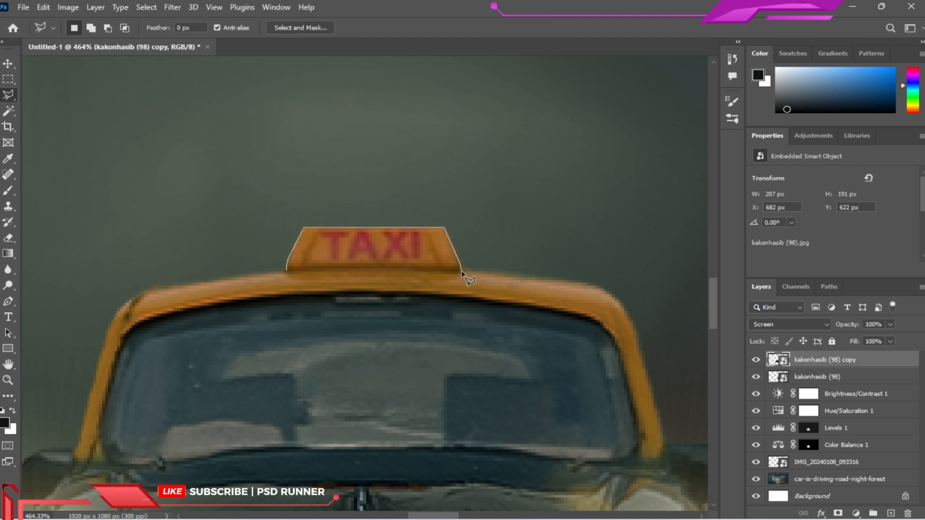
left_click(287, 271)
Fill the selected roof sign with a light grey Solid Color layer and set its blend mode to Color Dodge.
left_click(856, 513)
left_click(858, 299)
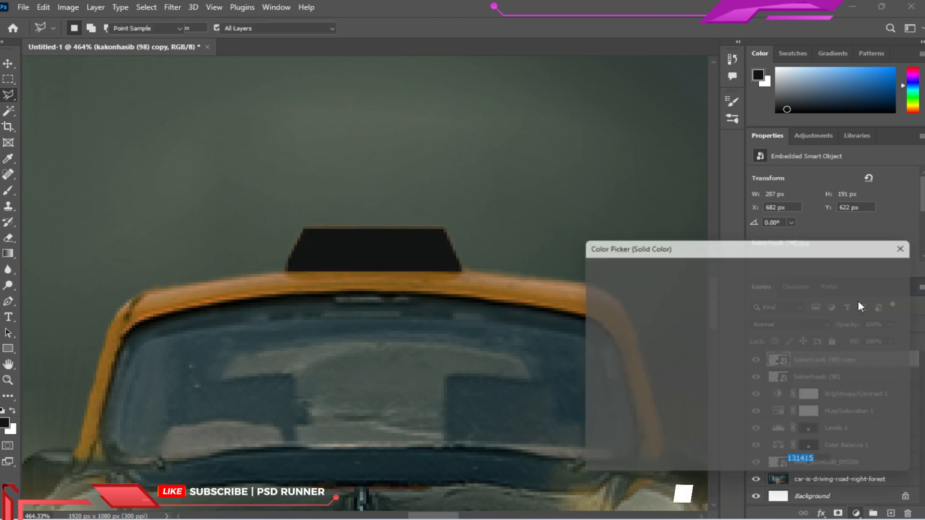
left_click(590, 311)
left_click(879, 267)
left_click(778, 324)
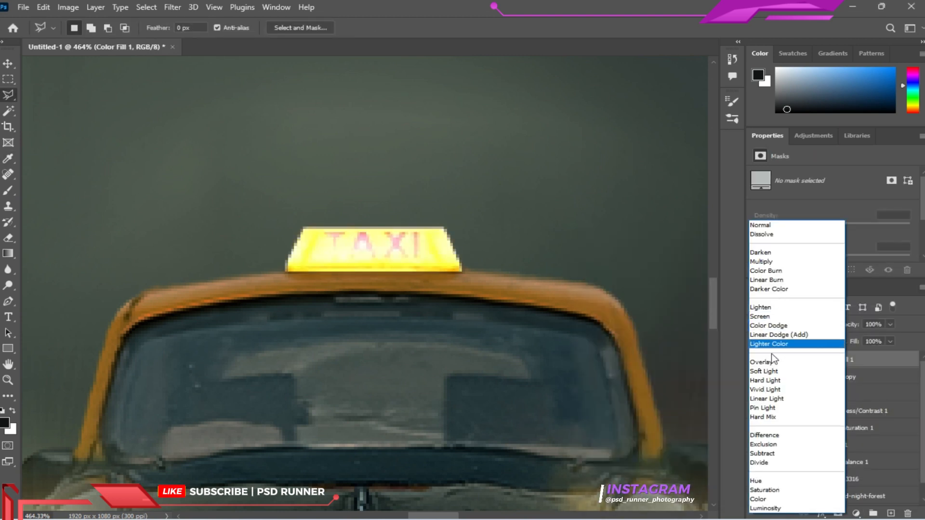
left_click(780, 327)
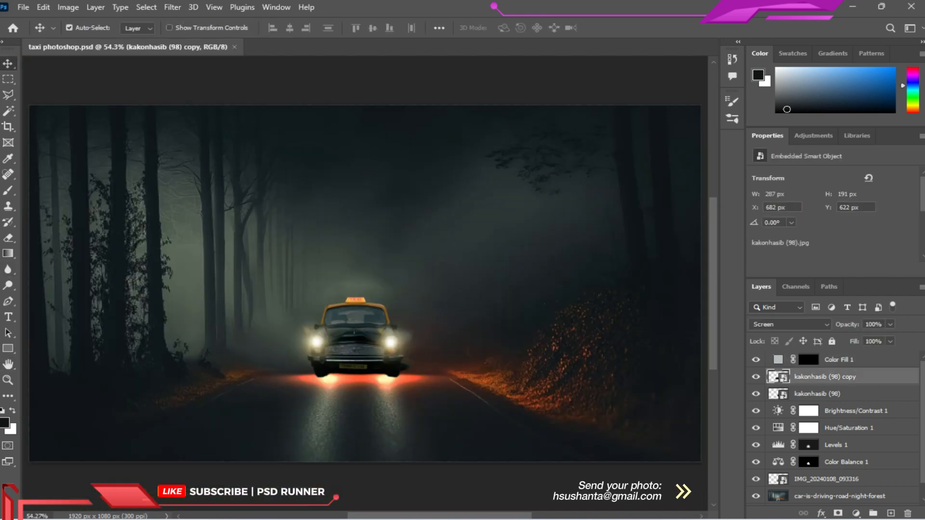
Add a Gradient Fill layer above the flare copy, fading to transparent from the dark colour 111a1d sampled near the image's upper edge.
left_click(856, 513)
left_click(838, 320)
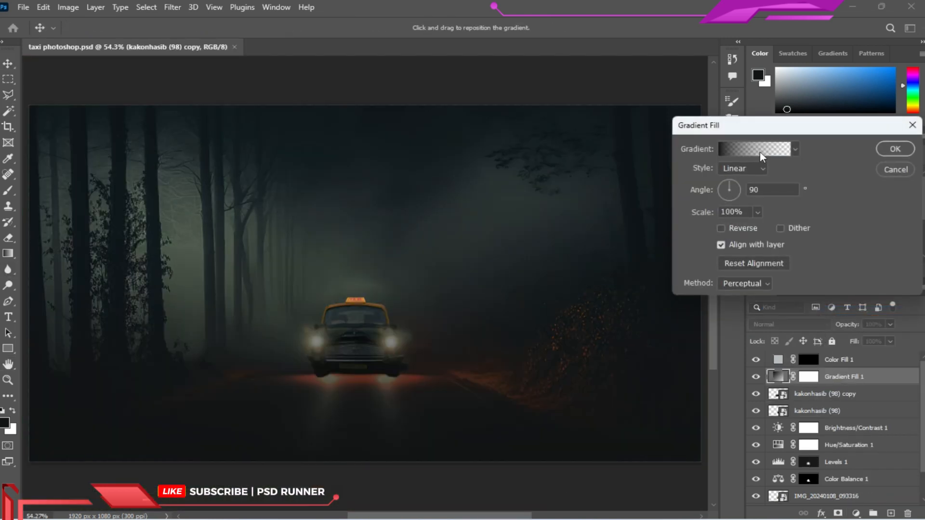
left_click(760, 153)
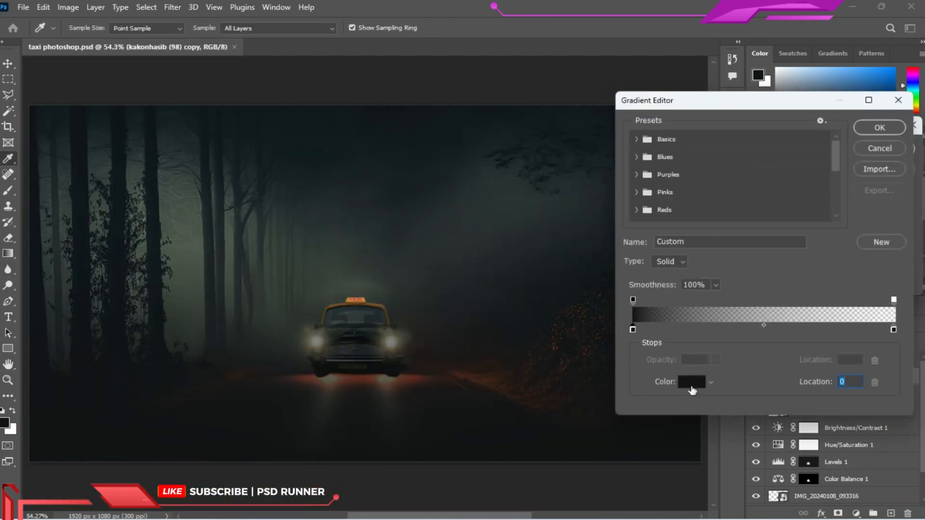
left_click(691, 385)
left_click(199, 248)
left_click(325, 124)
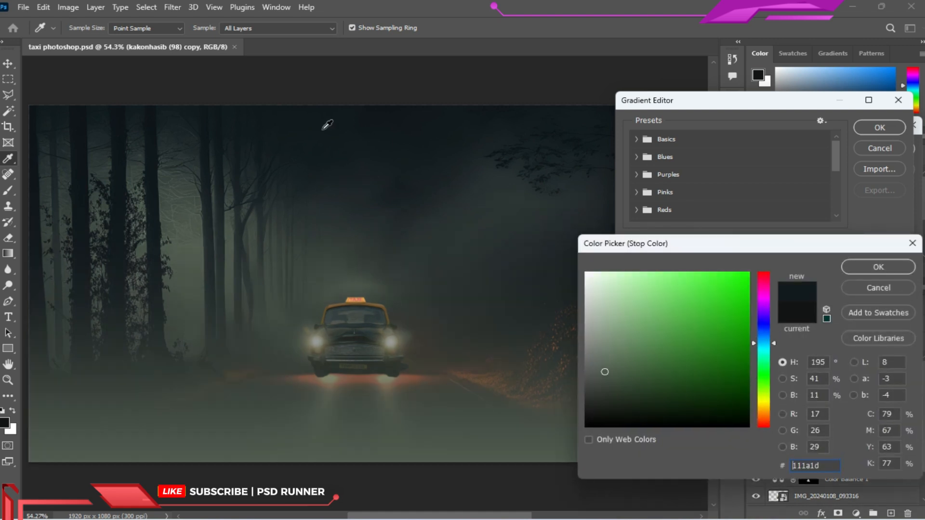
left_click(858, 267)
left_click(882, 128)
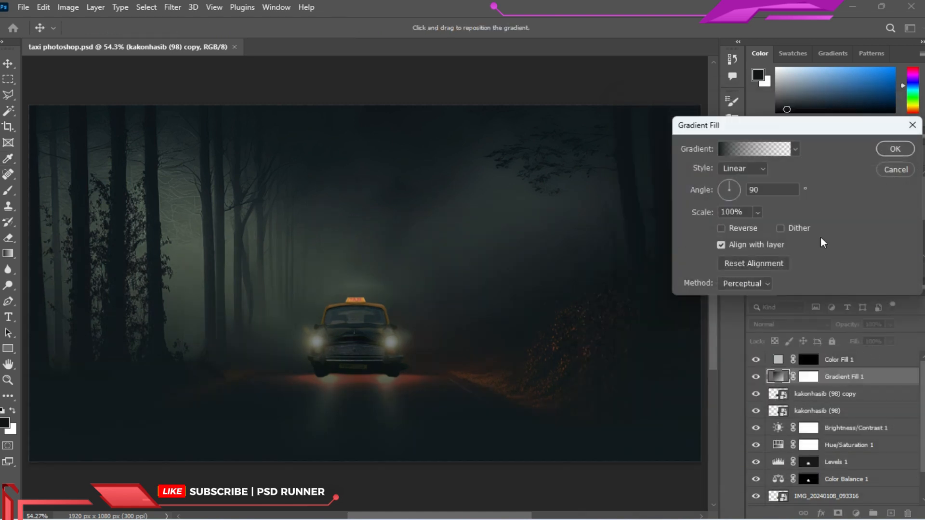
Reverse the gradient fill so it darkens from above, and set its blend mode to Darker Color.
left_click(721, 228)
left_click(723, 228)
left_click(724, 228)
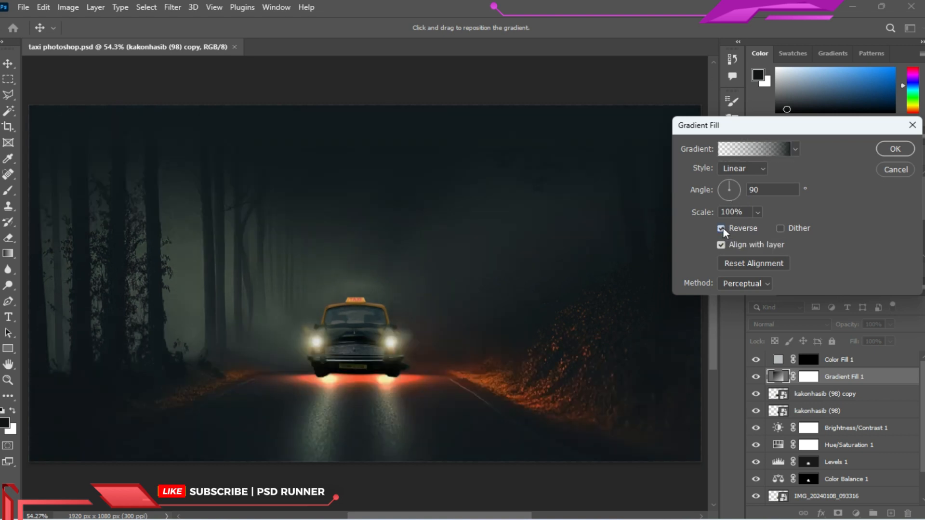
left_click(895, 149)
left_click(785, 324)
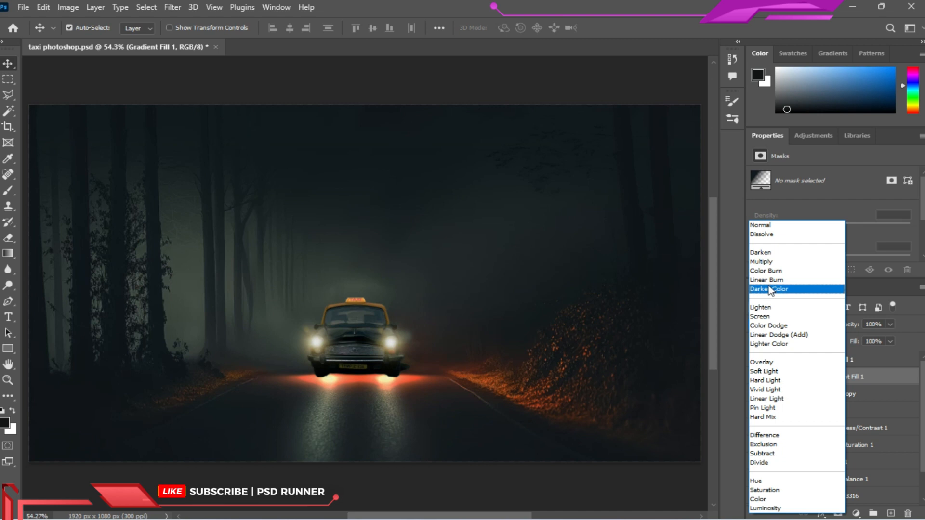
left_click(769, 289)
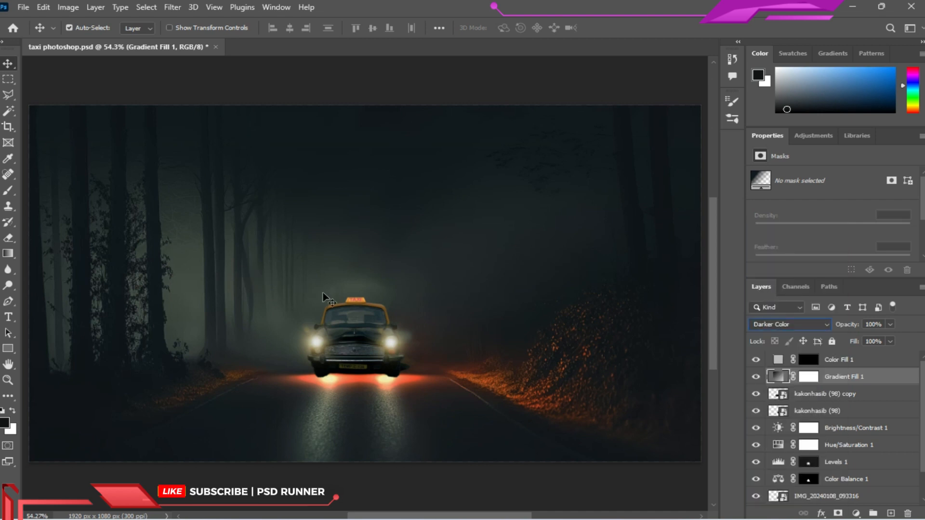
Scale the taxi photo, its Levels and Color Balance layers, both headlight flares and the sign fill together to about 84%.
scroll(367, 382, "up", 3)
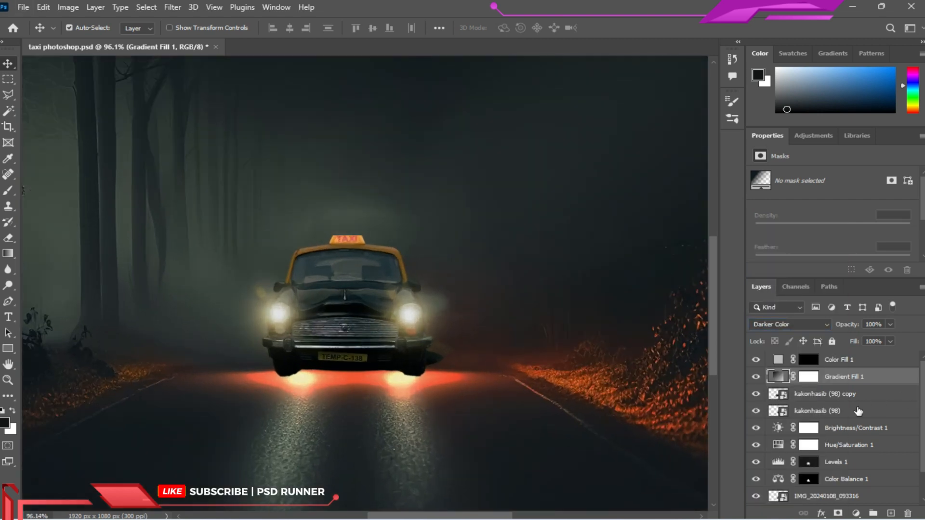
scroll(854, 495, "down", 1)
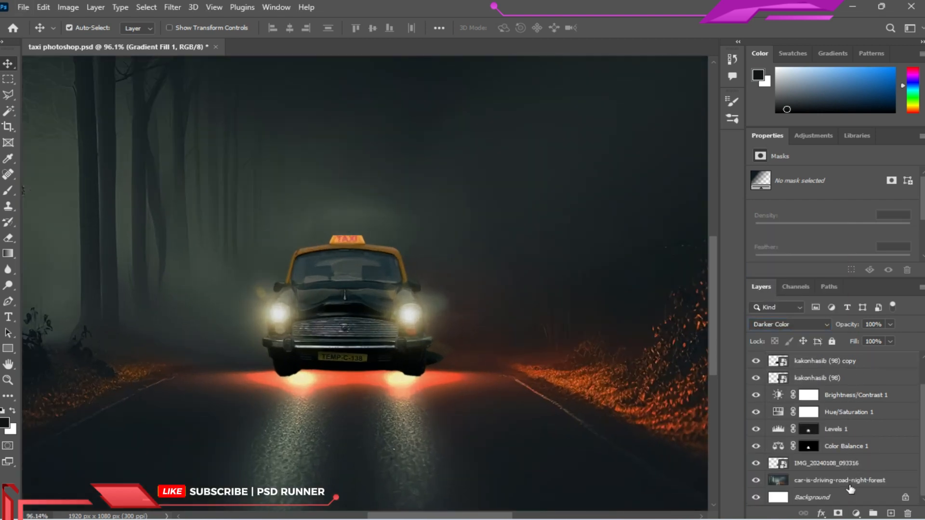
left_click(871, 467)
left_click(864, 447, "ctrl")
left_click(858, 434, "ctrl")
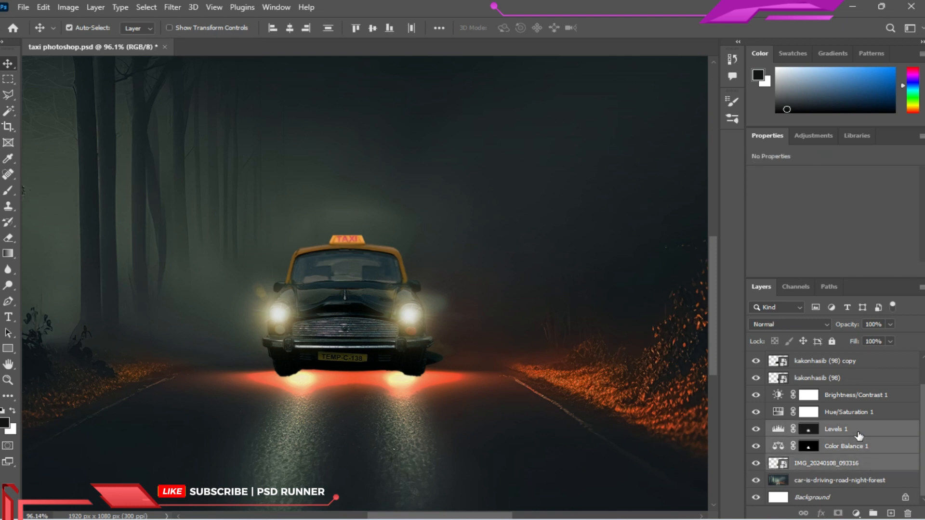
scroll(858, 435, "up", 1)
left_click(828, 410, "ctrl")
left_click(825, 394, "ctrl")
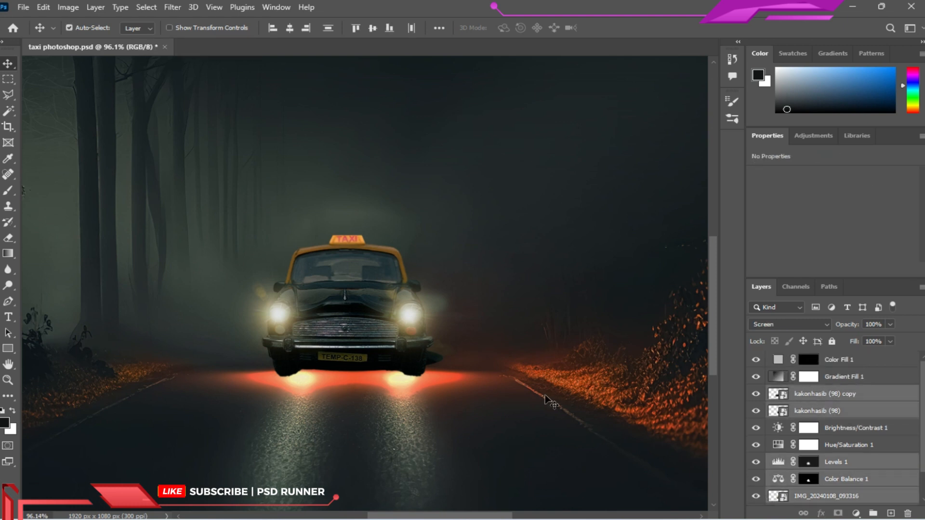
key("ctrl+t")
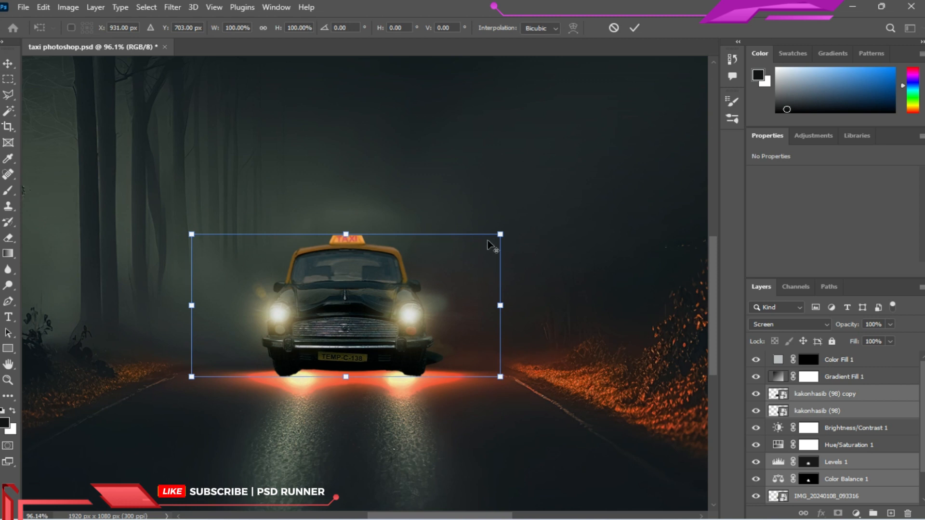
left_click_drag(499, 235, 477, 239)
key("Return")
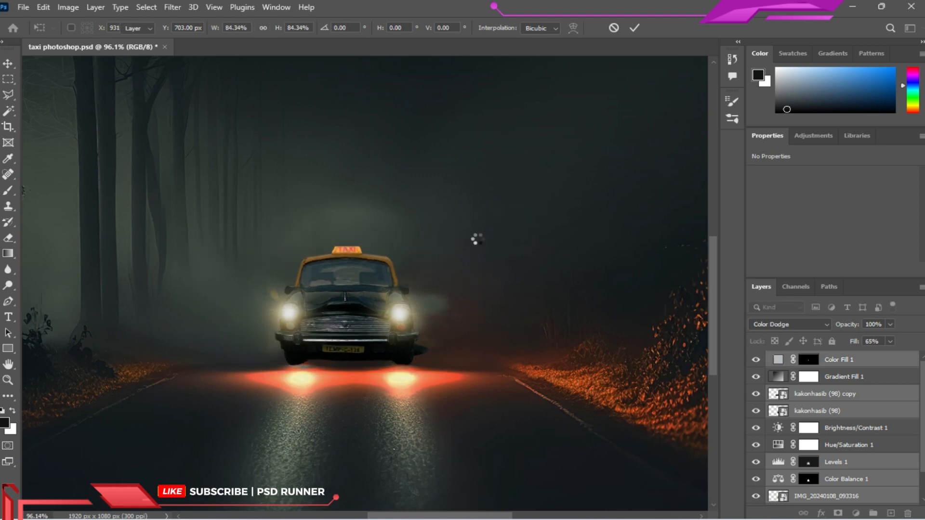
Nudge the scaled taxi and its linked effects down and slightly left so the wheels sit closer to the headlight glow on the road.
key("Down")
key("Down")
key("Down")
key("Down")
key("Down")
key("Down")
key("Down")
key("Down")
key("Down")
key("Down")
key("Down")
key("Down")
key("Down")
key("Down")
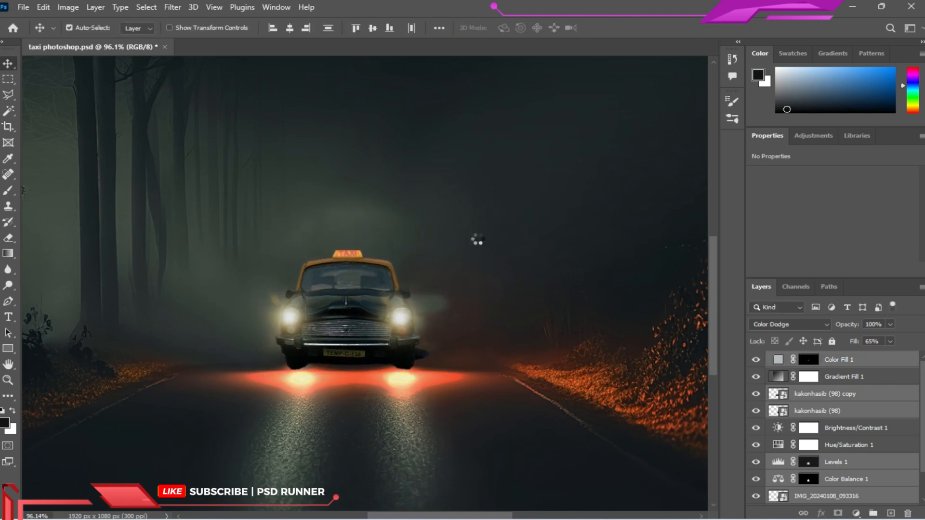
key("Left")
key("Left")
key("Left")
key("Left")
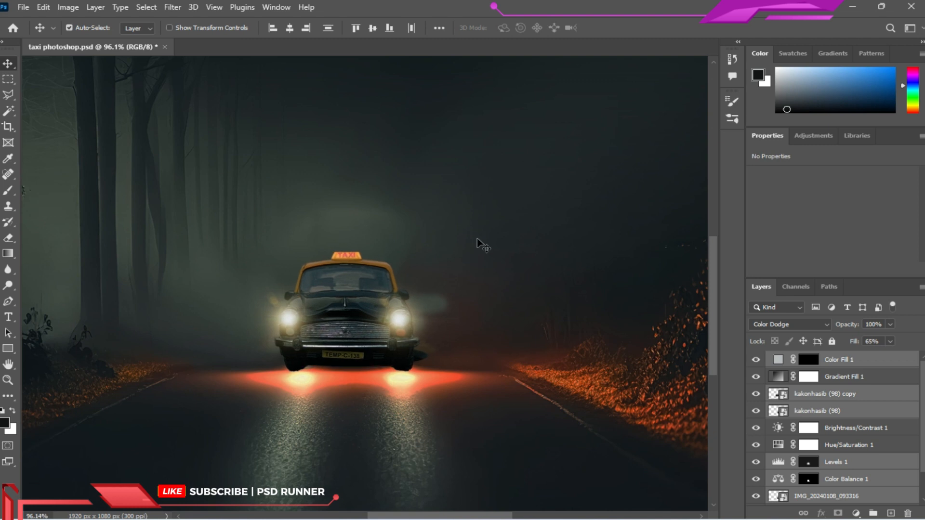
key("Right")
key("Right")
key("Up")
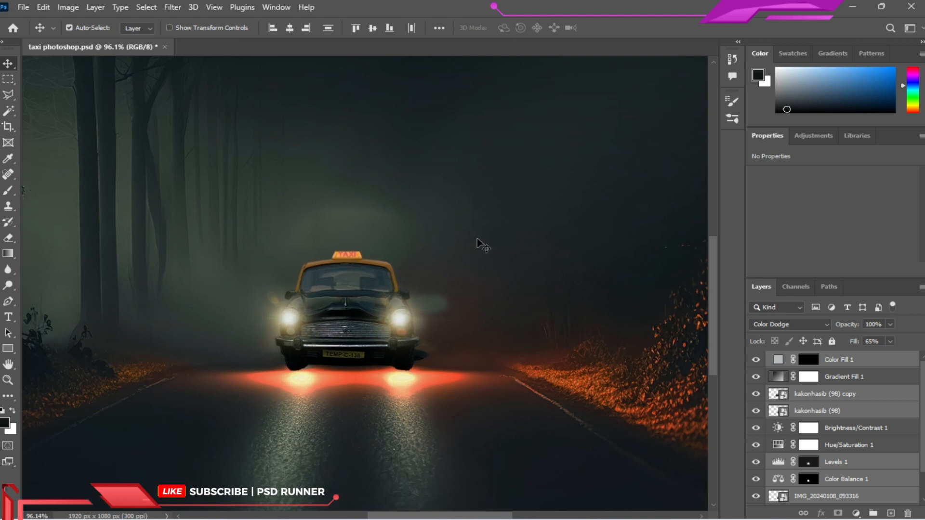
Outline a patch of mist beside the taxi on the forest background with the Polygonal Lasso and copy it to a new layer.
scroll(906, 410, "down", 2)
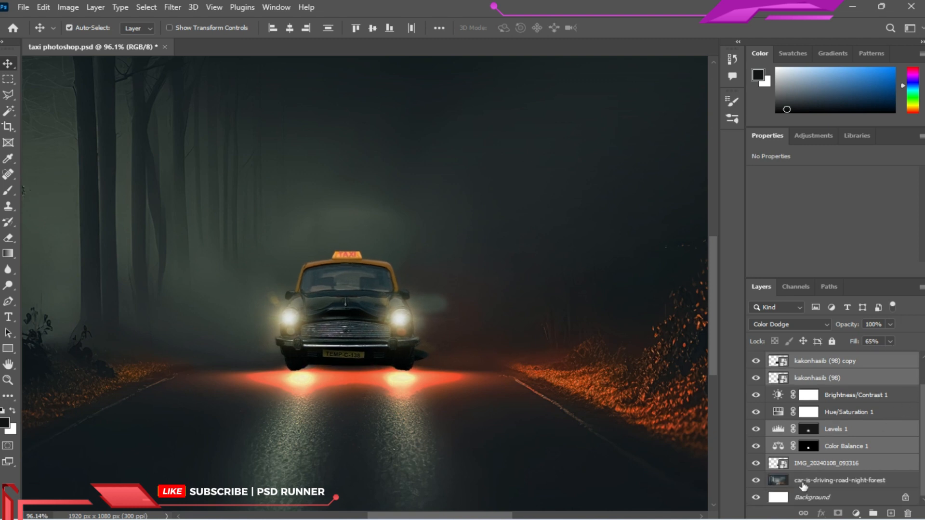
left_click(802, 483)
key("m")
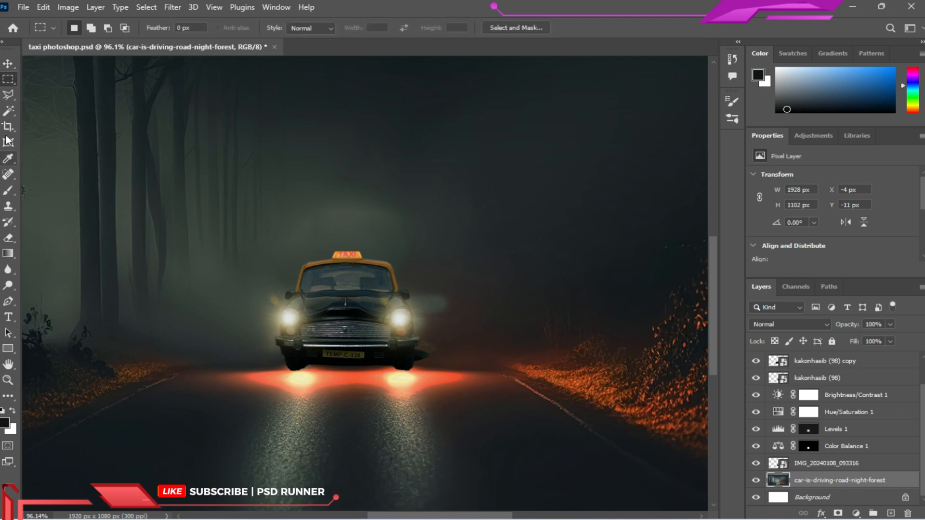
key("l")
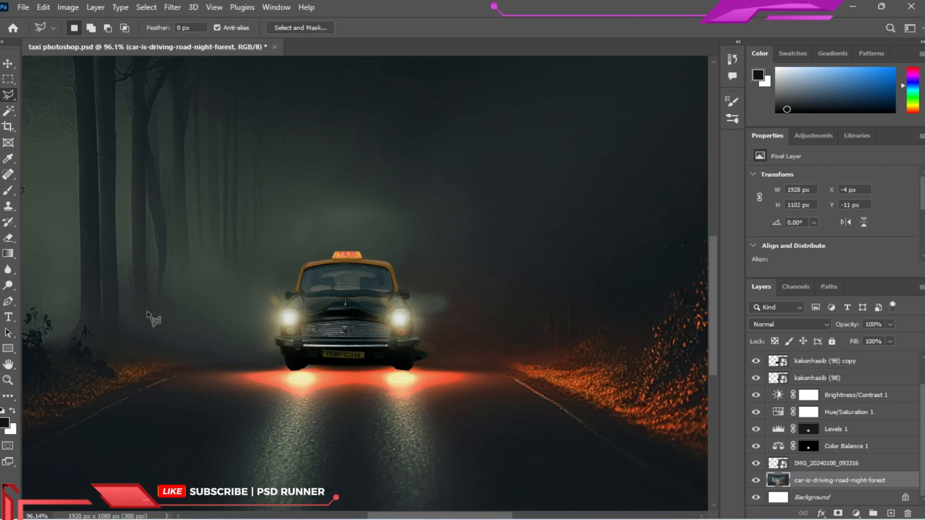
double_click(204, 352)
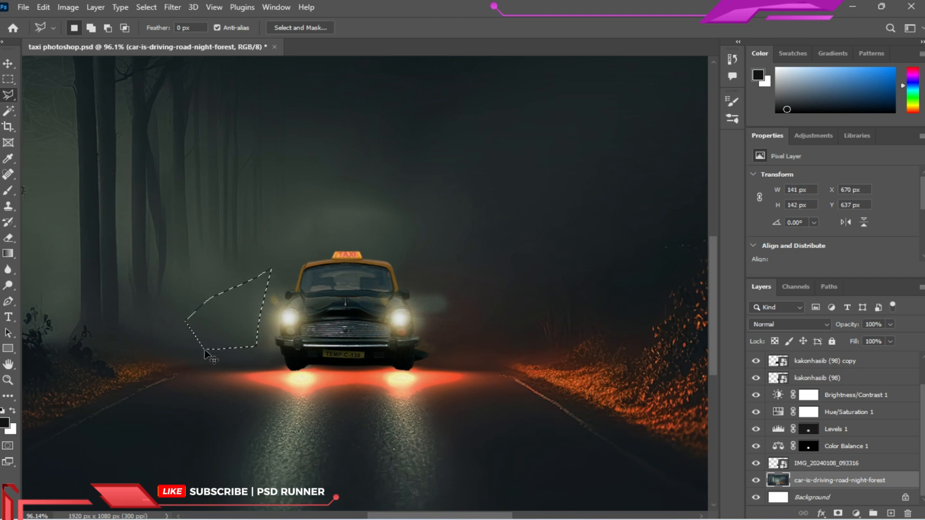
key("ctrl+j")
Transform the mist patch to cover the dark area on the taxi's opposite side, enlarging it to about 180% and rotating it to about -169°.
key("ctrl+t")
mouse_move(183, 356)
left_mouse_down()
mouse_move(253, 423)
mouse_move(100, 375)
left_mouse_up()
left_click_drag(245, 310, 420, 300)
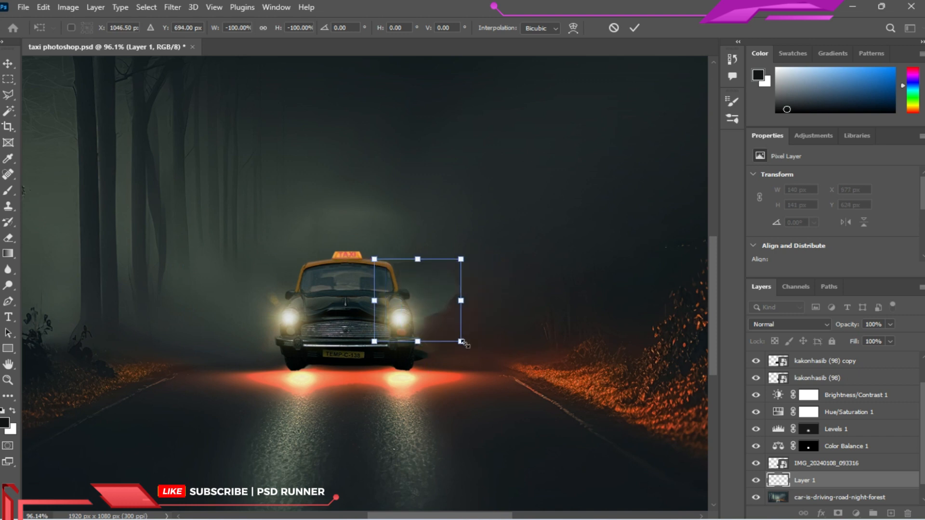
left_click_drag(461, 342, 533, 405)
left_click_drag(467, 316, 462, 278)
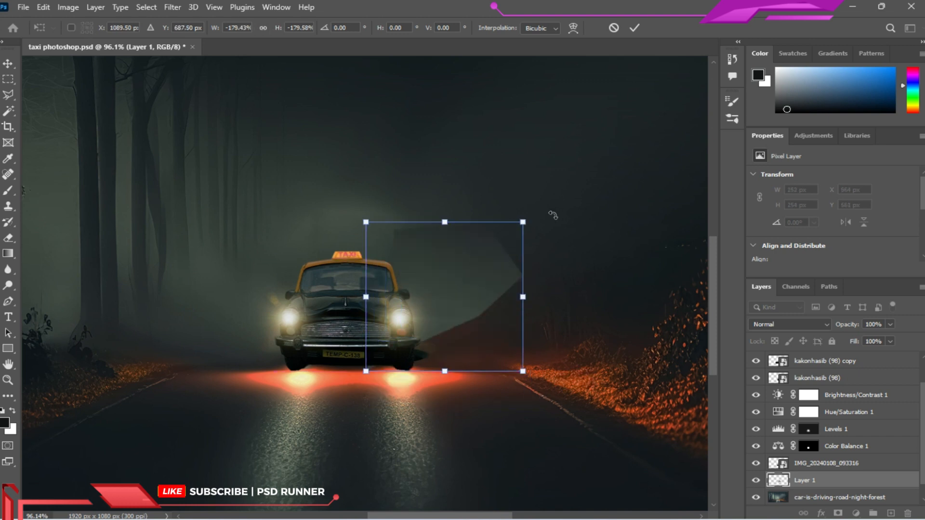
mouse_move(553, 215)
left_mouse_down()
mouse_move(592, 318)
mouse_move(586, 384)
mouse_move(379, 400)
mouse_move(318, 391)
mouse_move(491, 179)
mouse_move(592, 248)
mouse_move(584, 227)
left_mouse_up()
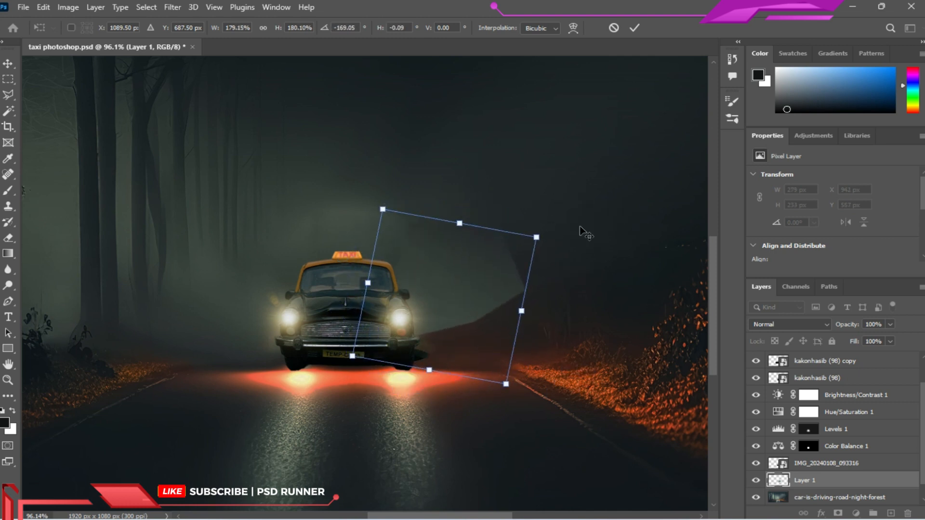
key("Return")
Soften the mist patch's outer edge with the Eraser at 18% opacity and blend it in with a Gaussian Blur.
key("e")
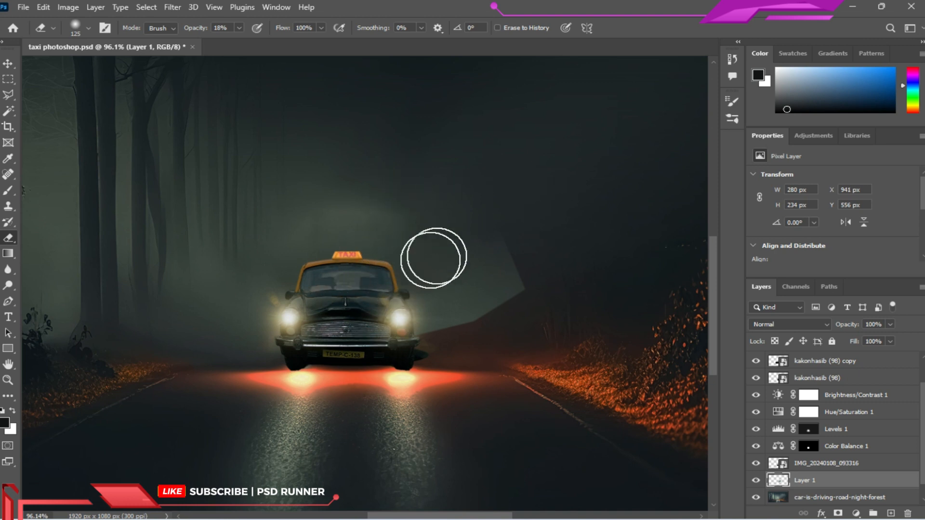
left_click_drag(504, 268, 566, 254)
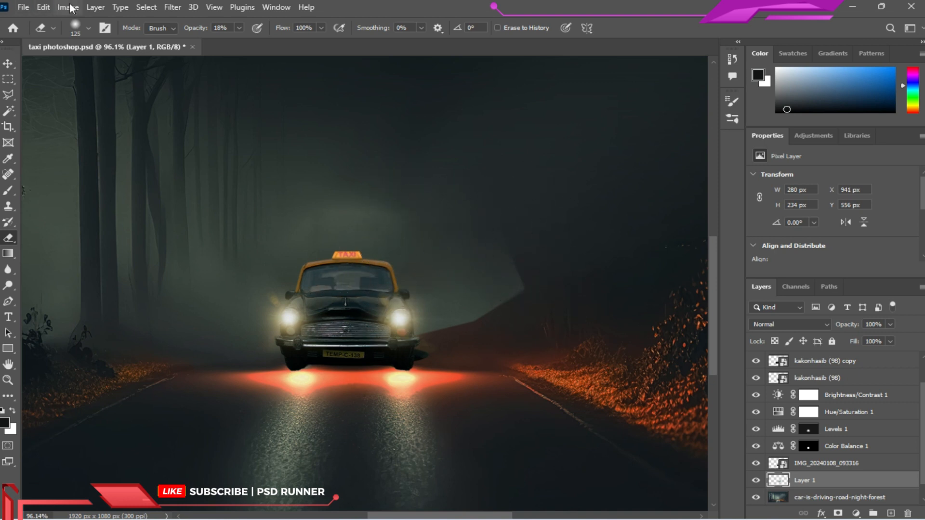
left_click(192, 7)
mouse_move(207, 165)
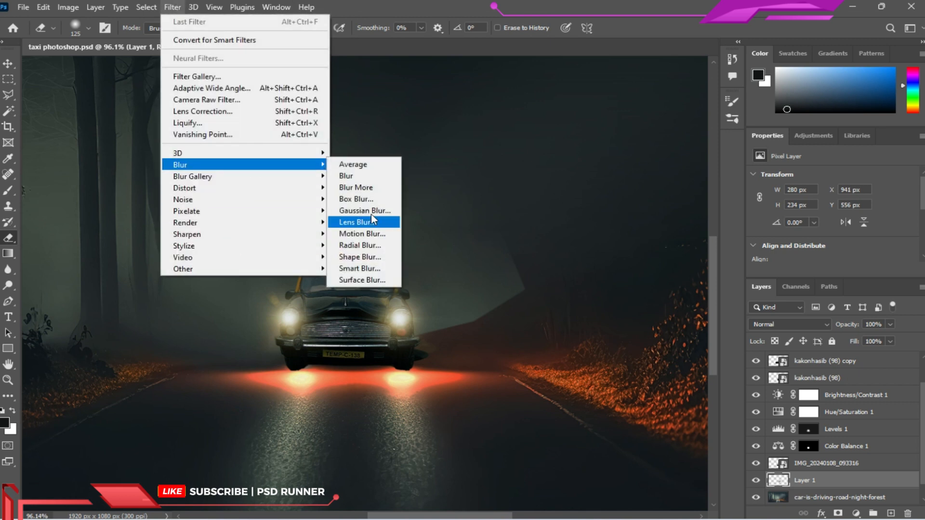
left_click(369, 205)
left_click_drag(587, 290, 616, 290)
key("Return")
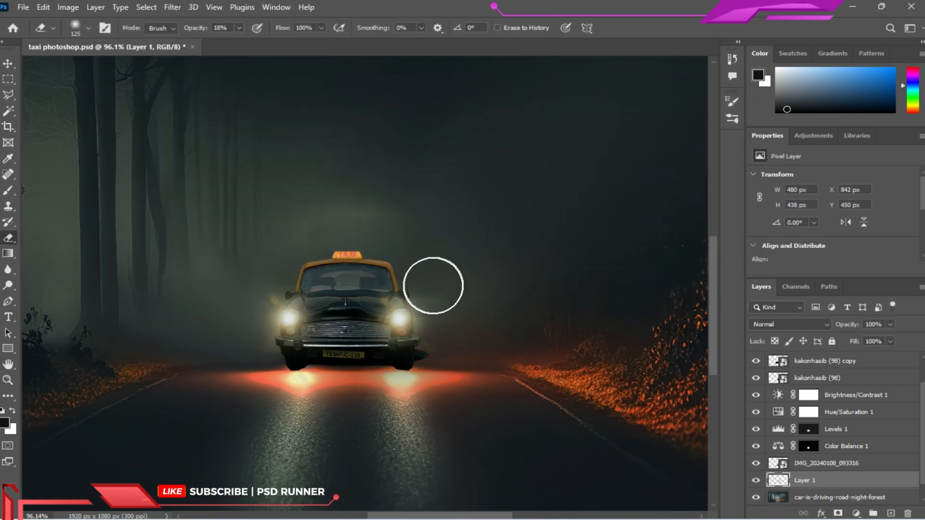
Duplicate the blurred mist patch layer to strengthen the fog beside the taxi.
left_click(9, 63)
key("ctrl+j")
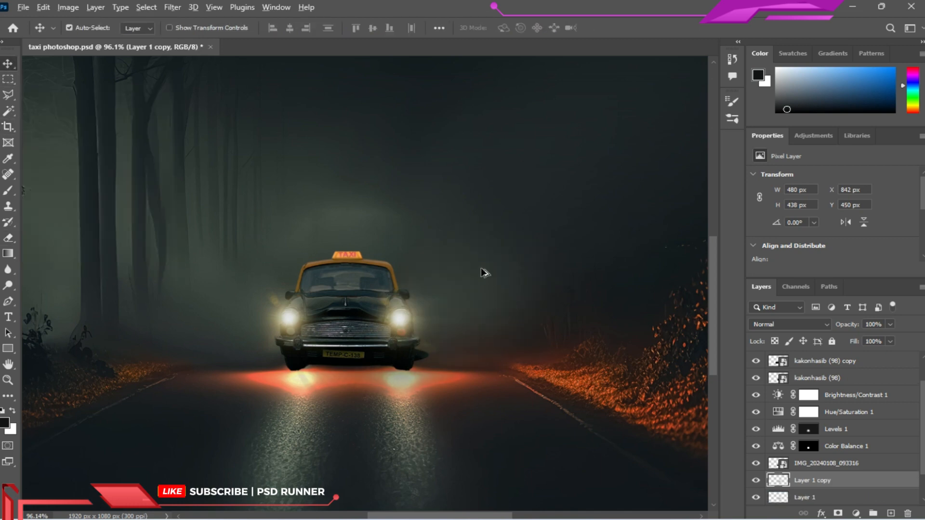
scroll(482, 269, "down", 5)
scroll(436, 284, "up", 6)
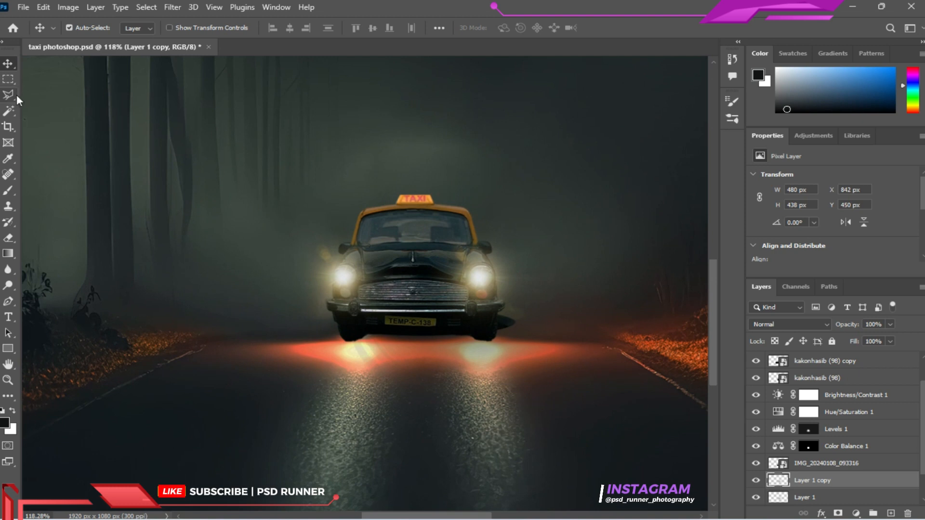
Nudge the taxi with its Levels, Color Balance and sign fill layers slightly to the right, and scale them down a little.
left_click(8, 94)
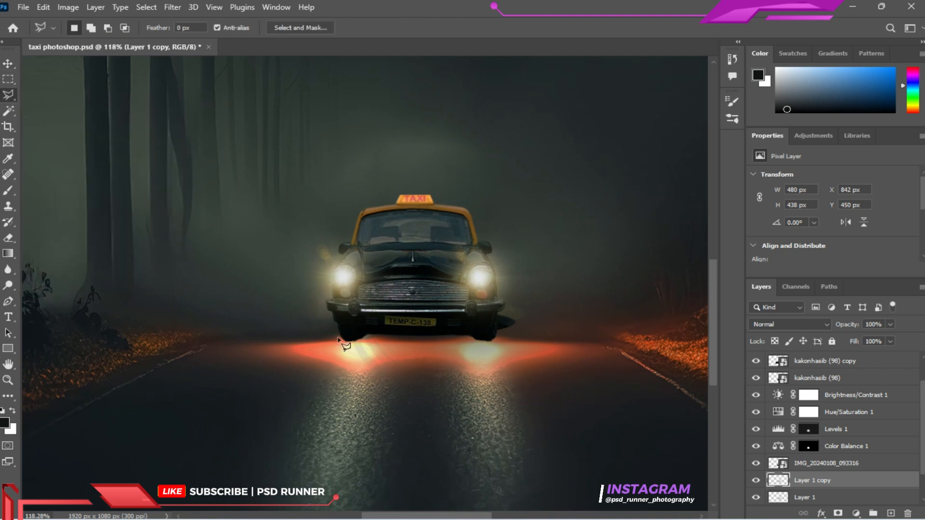
left_click(866, 366)
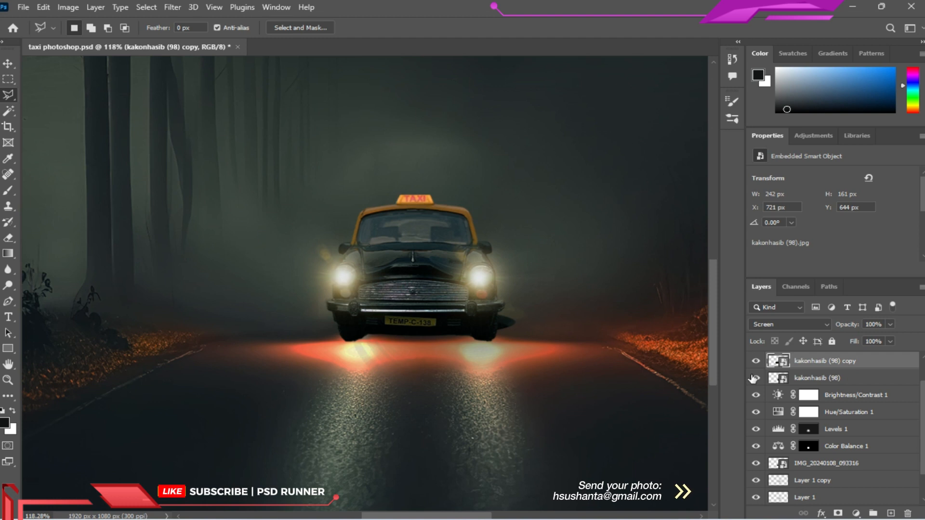
scroll(863, 439, "up", 2)
left_click(858, 361)
scroll(863, 433, "down", 4)
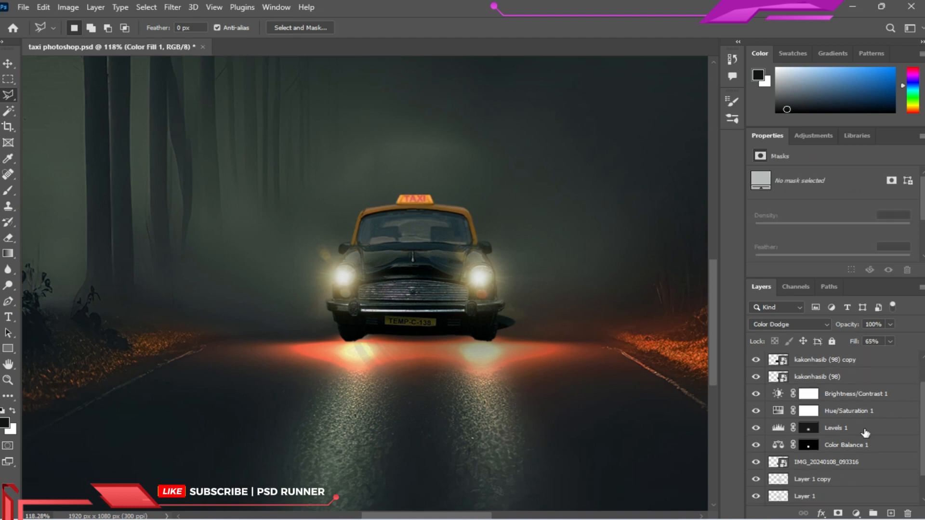
left_click(866, 432)
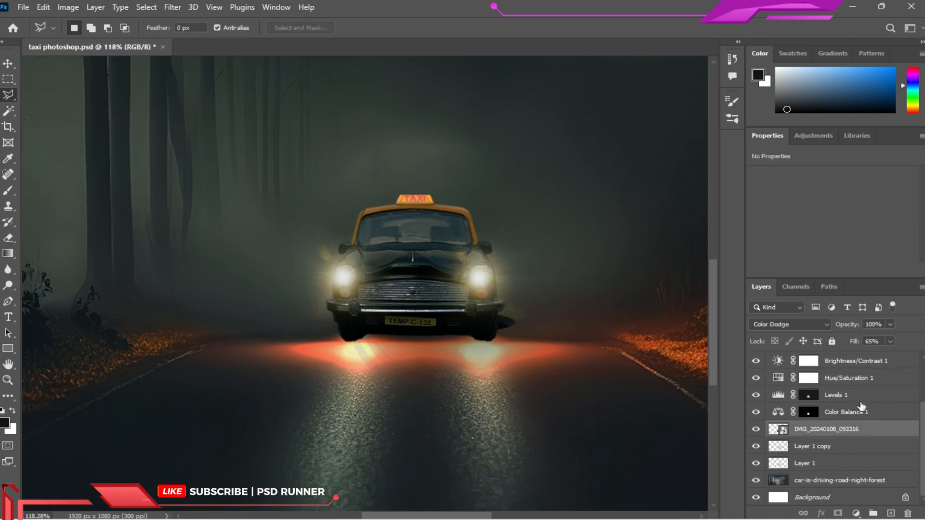
left_click(861, 409, "ctrl")
left_click(859, 382, "ctrl")
left_click(858, 384, "ctrl")
left_click(858, 395, "ctrl")
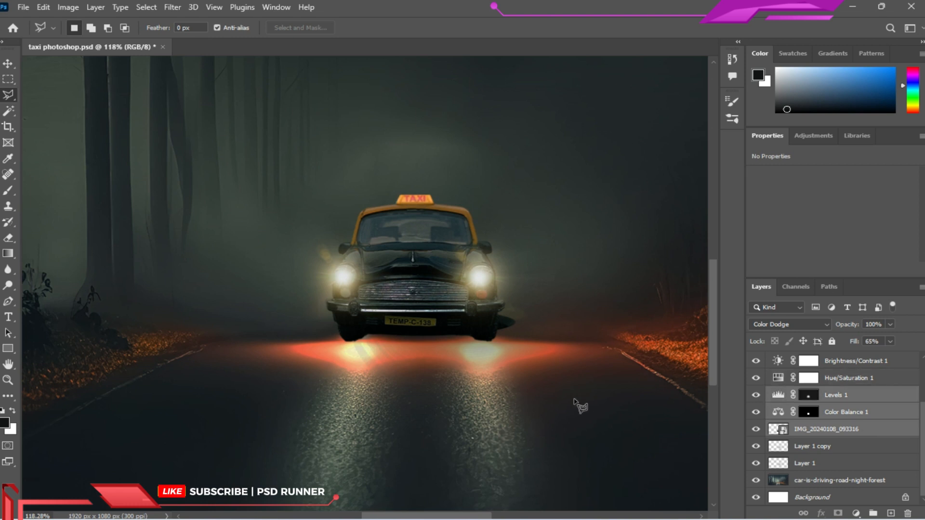
left_click(8, 65)
key("Right")
key("Right")
key("Right")
key("Right")
key("Right")
key("Right")
key("Right")
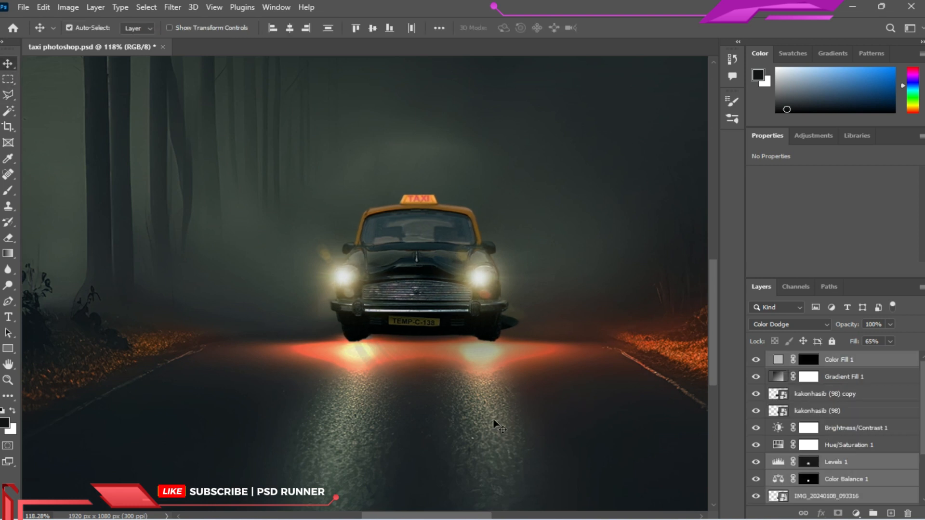
key("ctrl+t")
left_click_drag(328, 343, 329, 344)
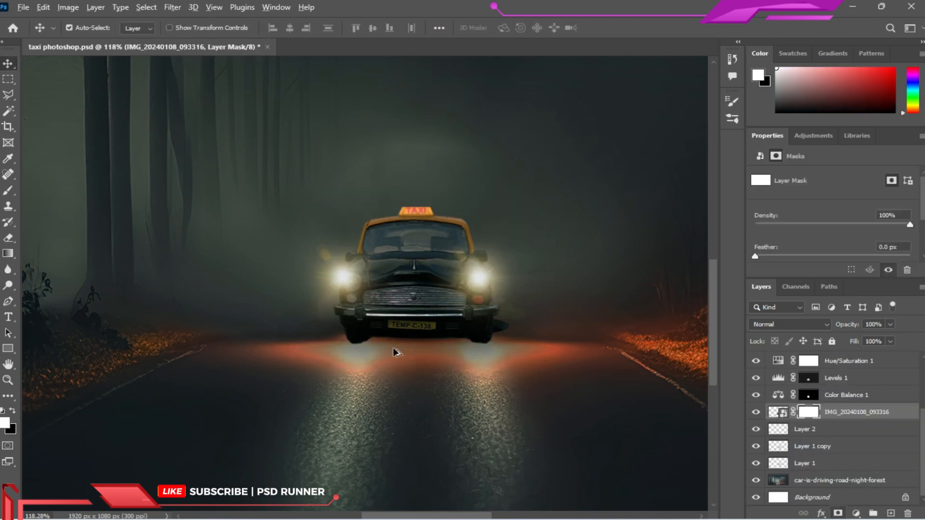
Choose the Blur tool and rasterize the masked taxi photo layer so its pixels can be edited.
scroll(506, 342, "up", 5)
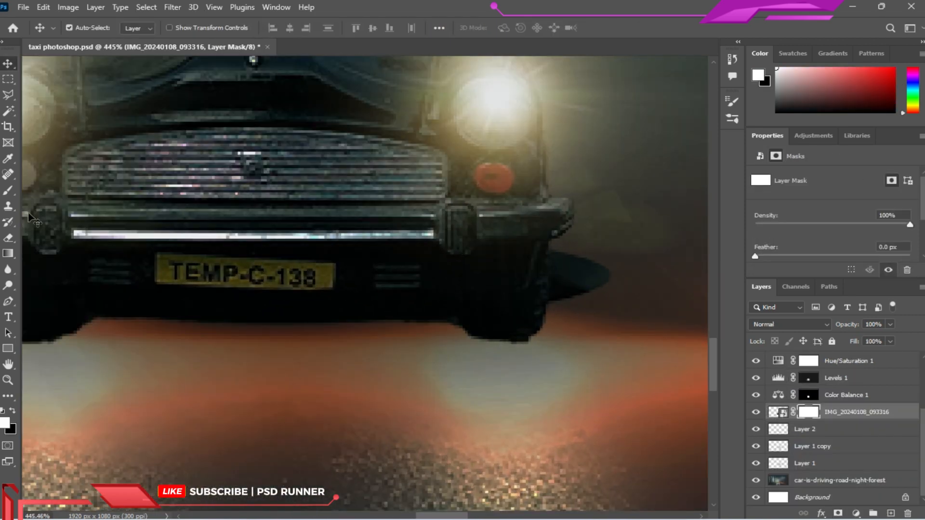
left_click(7, 269)
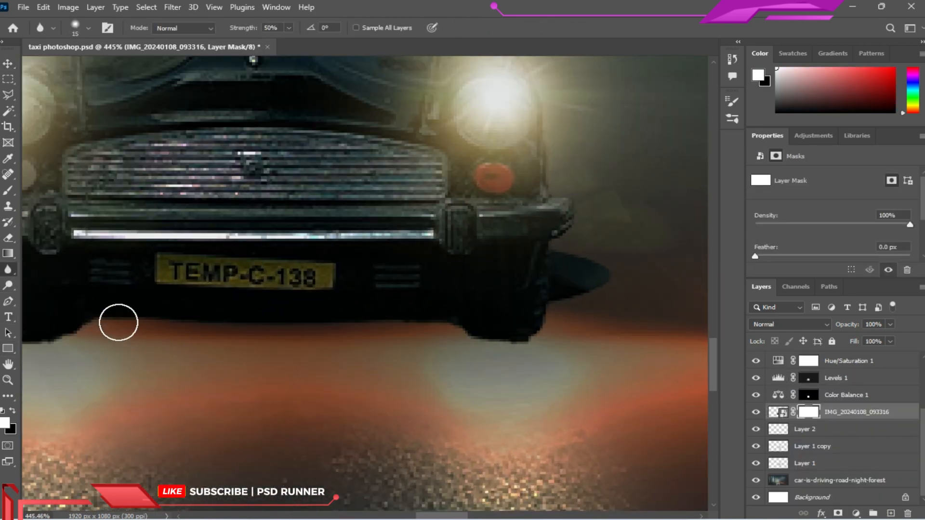
left_click(777, 412)
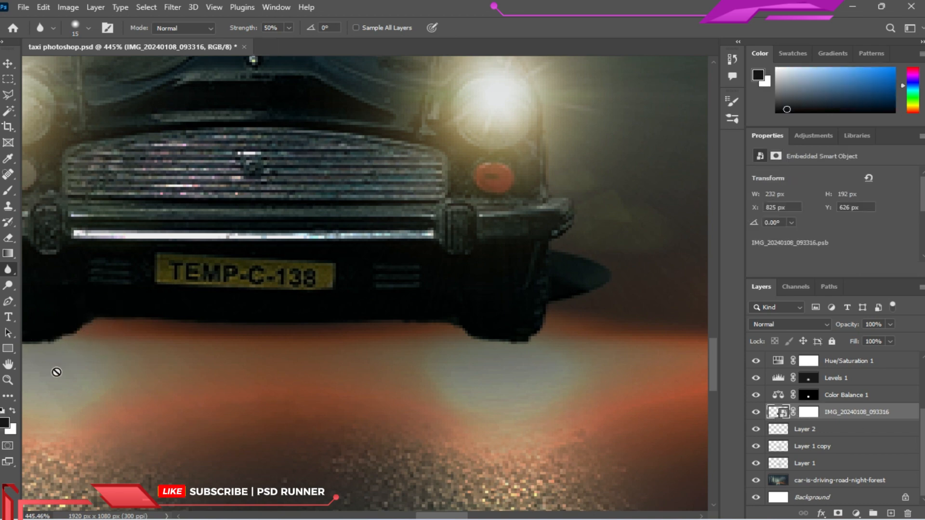
right_click(843, 412)
left_click(713, 242)
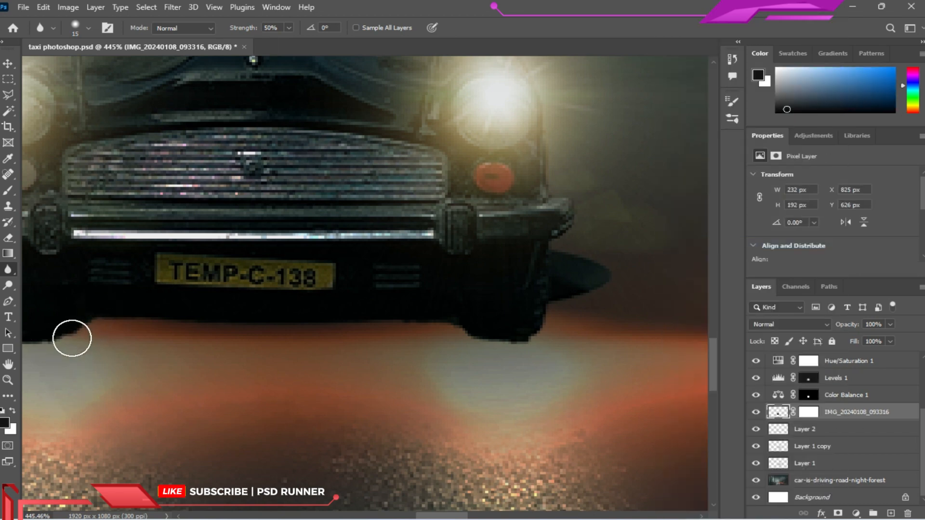
Soften the taxi's outline with the Blur tool at 50% strength, along the tyres' lower edge and around the roof, sides and bumper.
left_click_drag(428, 326, 537, 342)
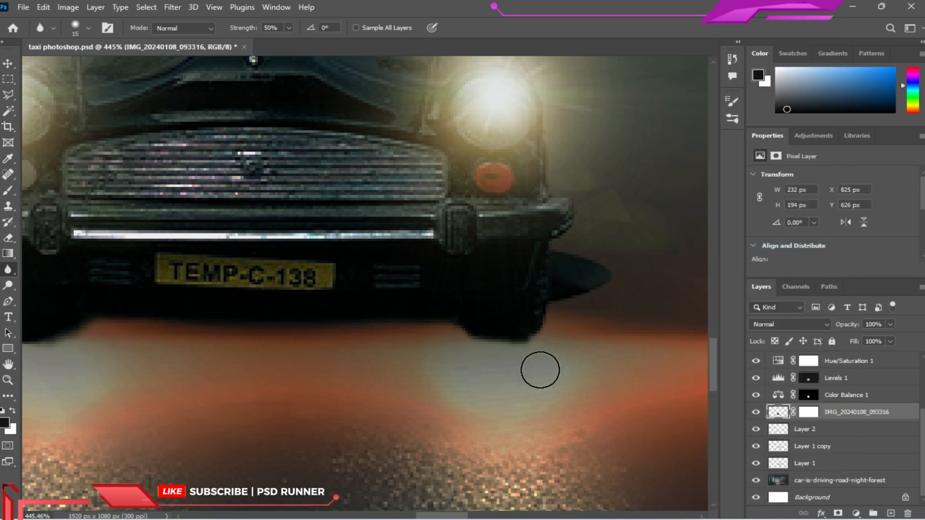
scroll(541, 391, "down", 4)
scroll(398, 376, "up", 2)
key("bracketright")
key("bracketright")
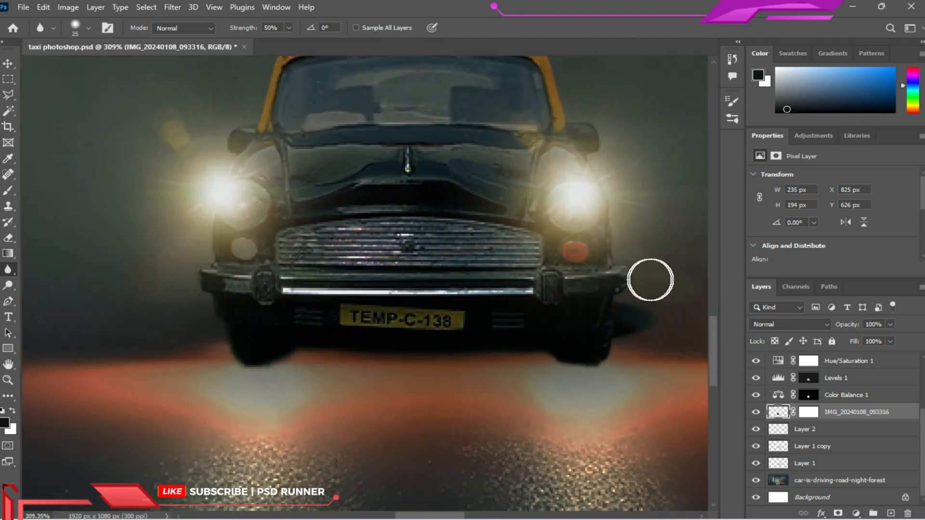
scroll(616, 289, "up", 3)
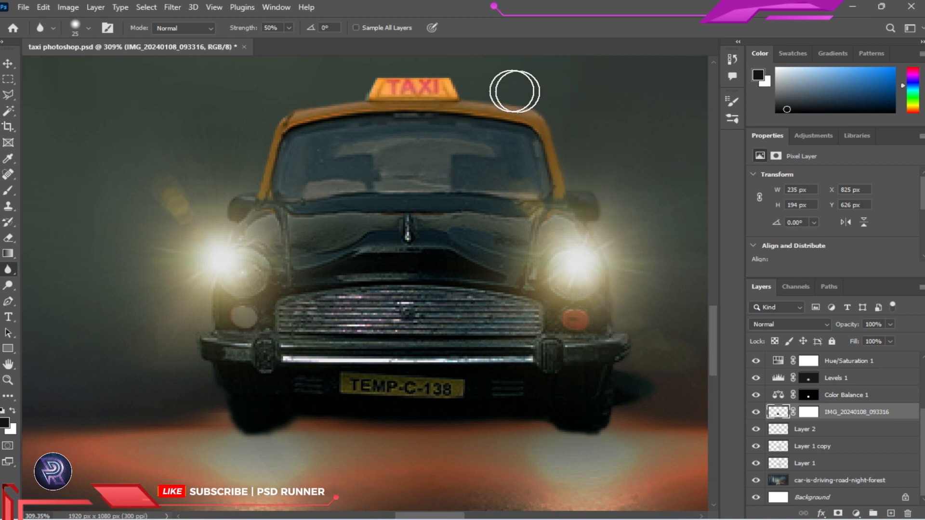
mouse_move(472, 89)
left_mouse_down()
mouse_move(324, 98)
mouse_move(350, 88)
mouse_move(264, 112)
mouse_move(251, 185)
mouse_move(258, 192)
mouse_move(227, 234)
mouse_move(232, 207)
mouse_move(223, 195)
mouse_move(219, 242)
mouse_move(233, 225)
mouse_move(201, 352)
left_mouse_up()
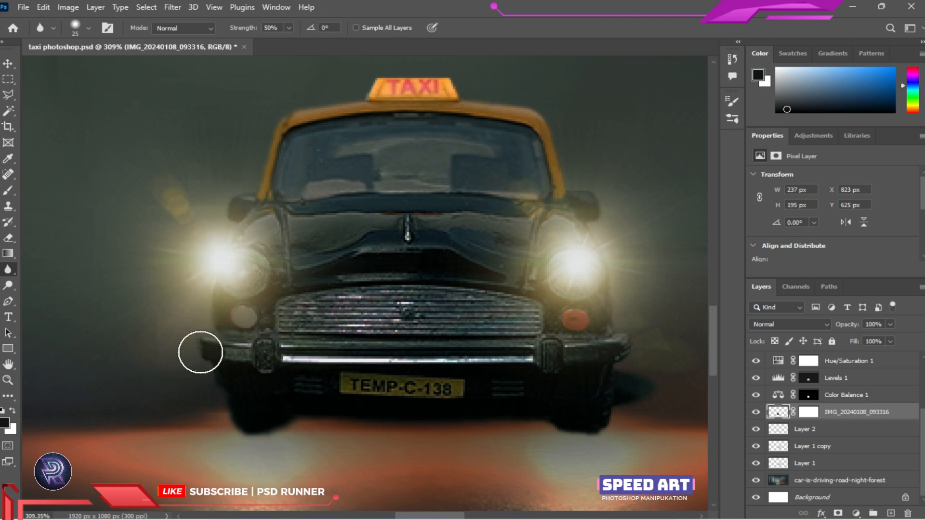
Select a wedge-shaped beam area below the left headlight with the Polygonal Lasso and add a reversed linear Gradient Fill layer there.
double_click(8, 364)
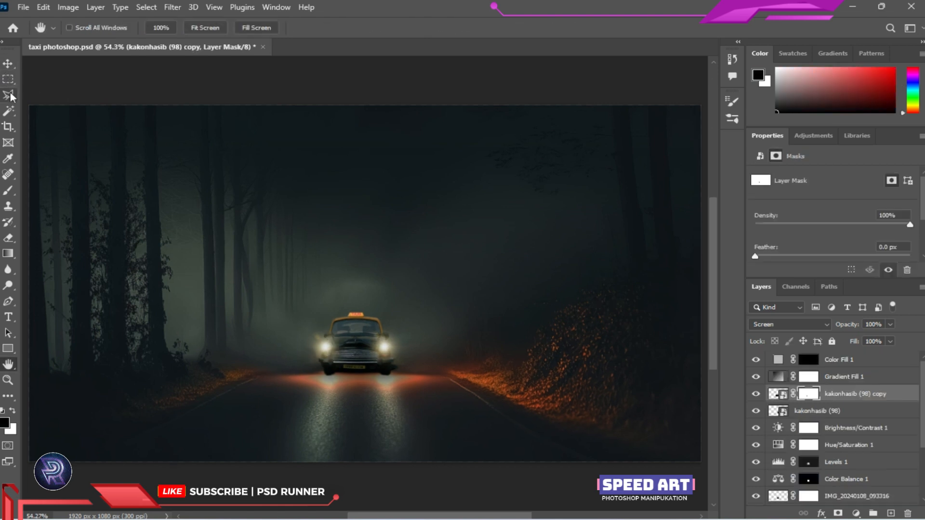
key("l")
scroll(268, 384, "up", 5)
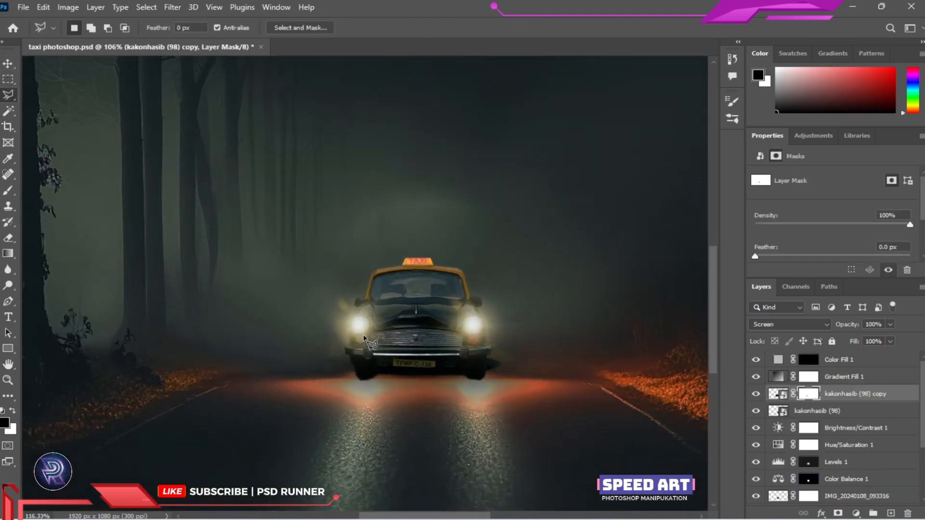
scroll(365, 337, "down", 2)
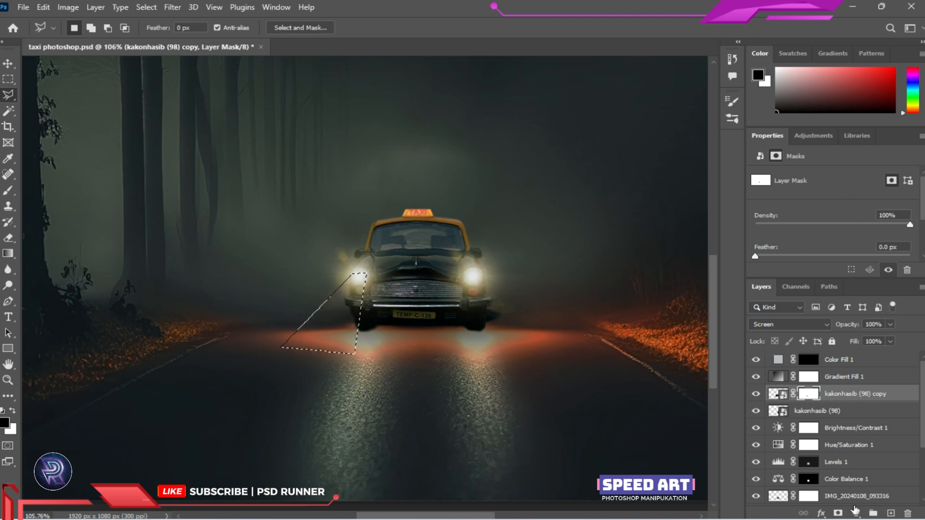
left_click(855, 512)
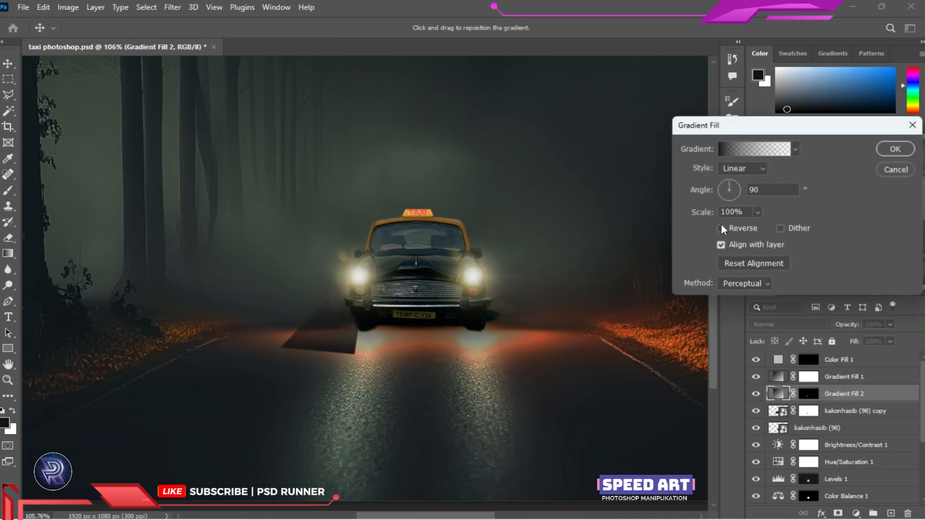
left_click(721, 229)
Set both colour stops of the beam's gradient to white and apply the fill.
left_click(754, 149)
double_click(633, 330)
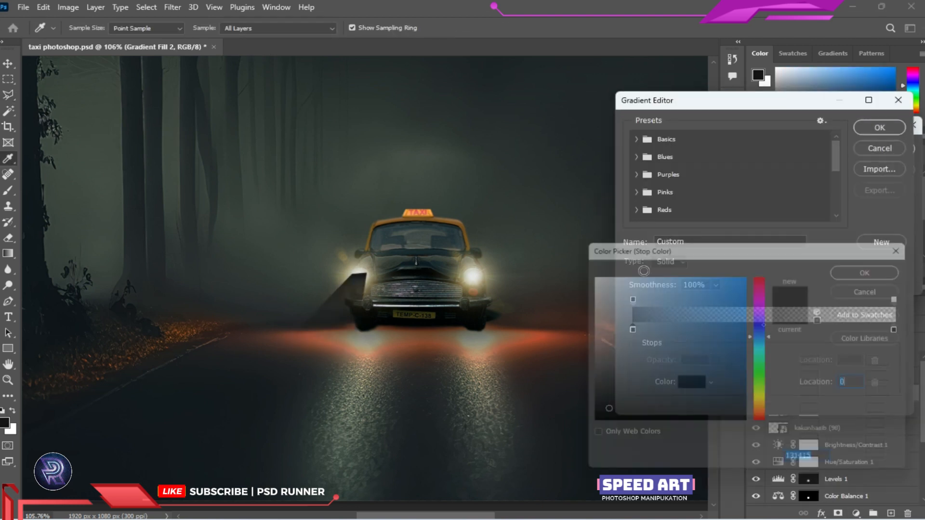
left_click_drag(593, 278, 563, 240)
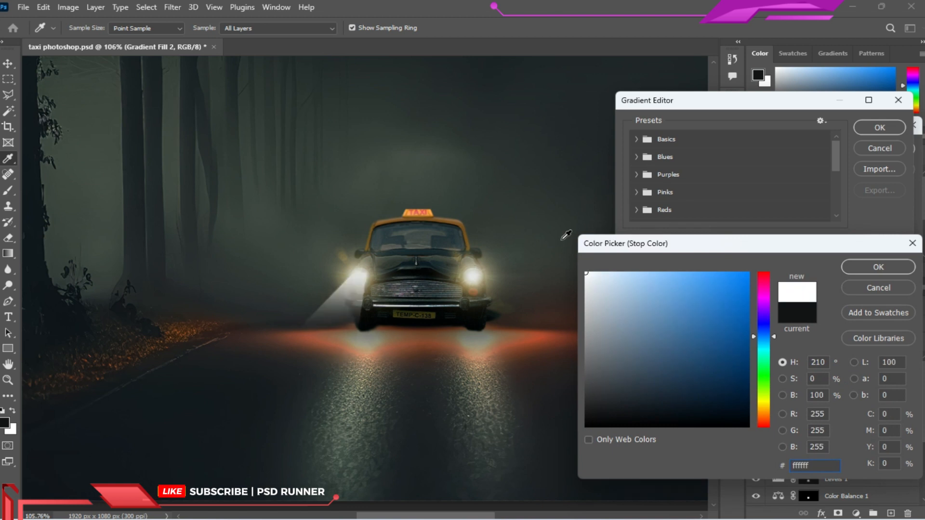
left_click(873, 264)
left_click(892, 326)
left_click(692, 382)
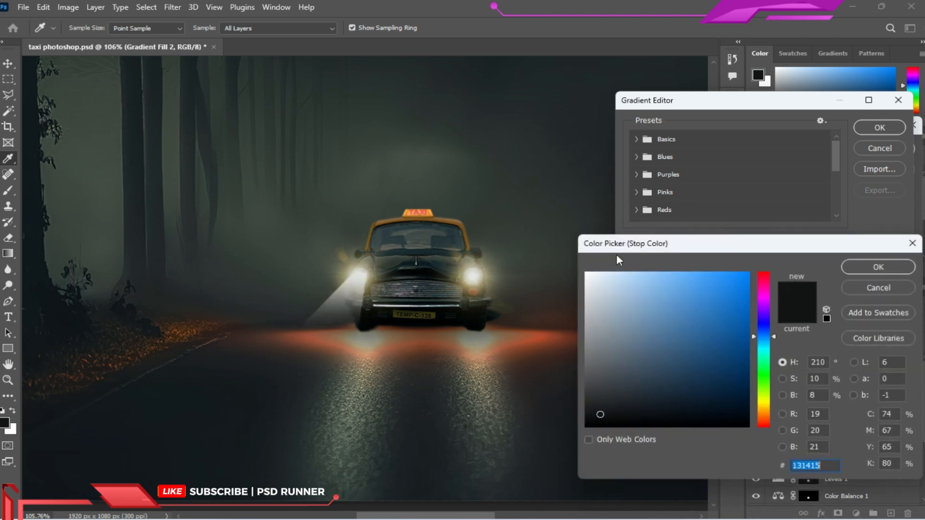
left_click(586, 274)
left_click(878, 267)
left_click(880, 127)
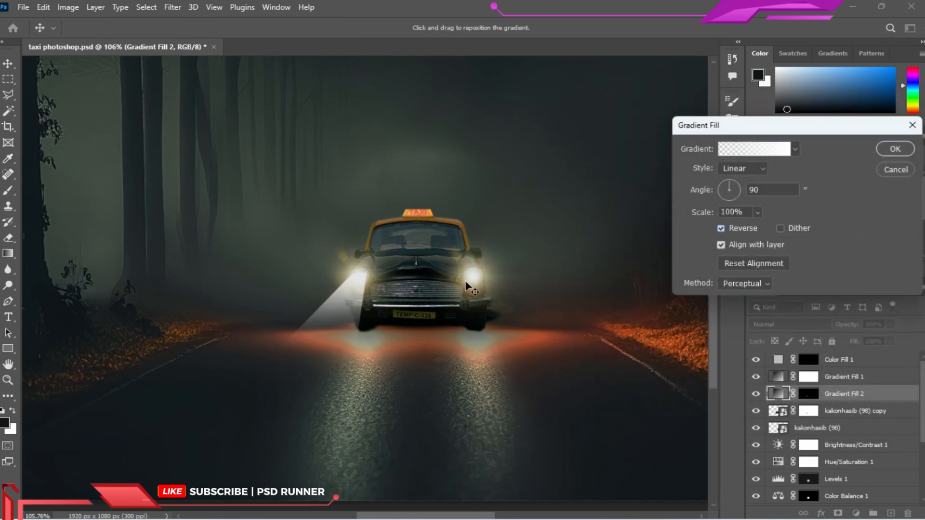
left_click(895, 149)
Skew the white beam horizontally by about 9.75° so its lower end moves in towards the taxi.
key("ctrl+t")
left_click_drag(328, 355, 339, 356)
left_click_drag(281, 273, 288, 276)
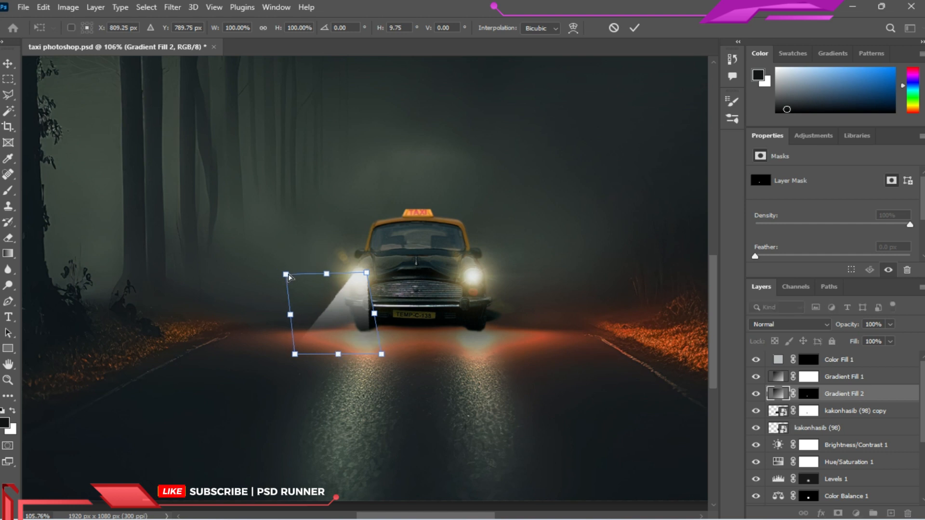
left_click(634, 27)
key("v")
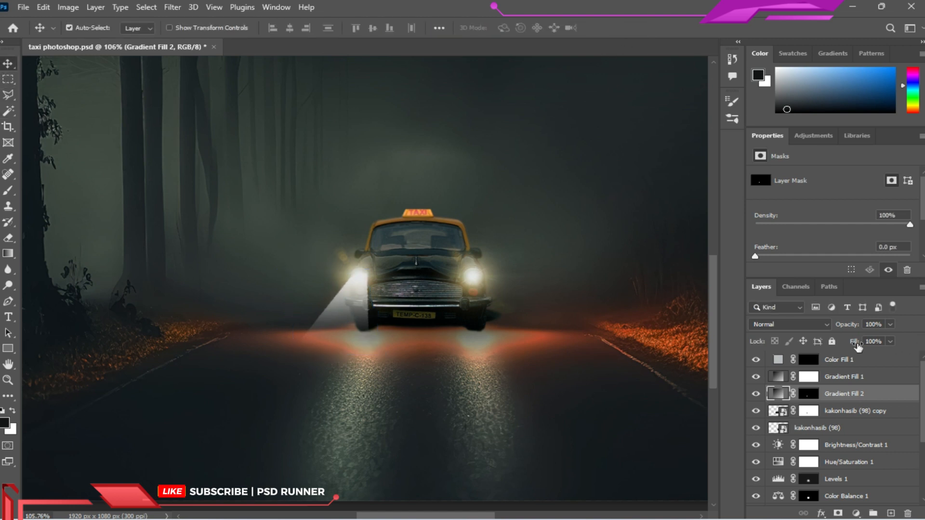
Set the beam layer's blend mode to Color Dodge and its opacity to 55%.
left_click(788, 324)
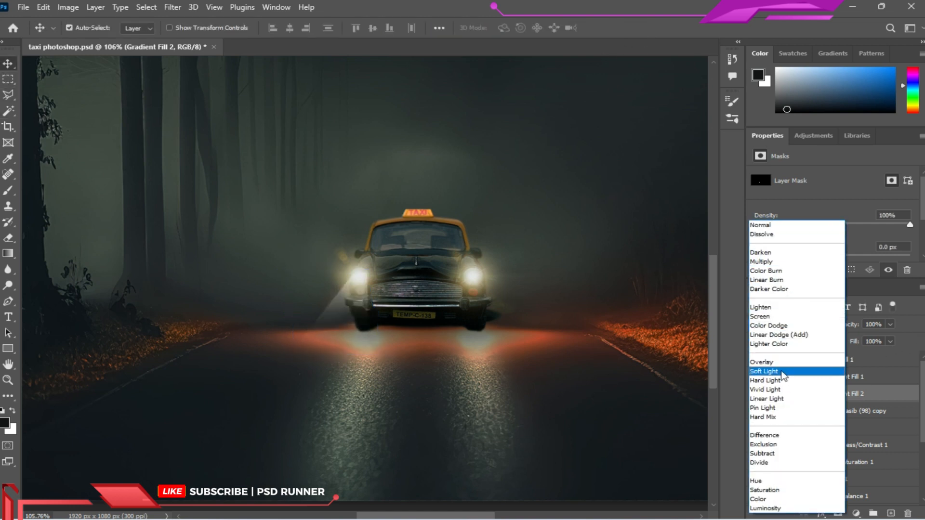
left_click(771, 326)
left_click(890, 324)
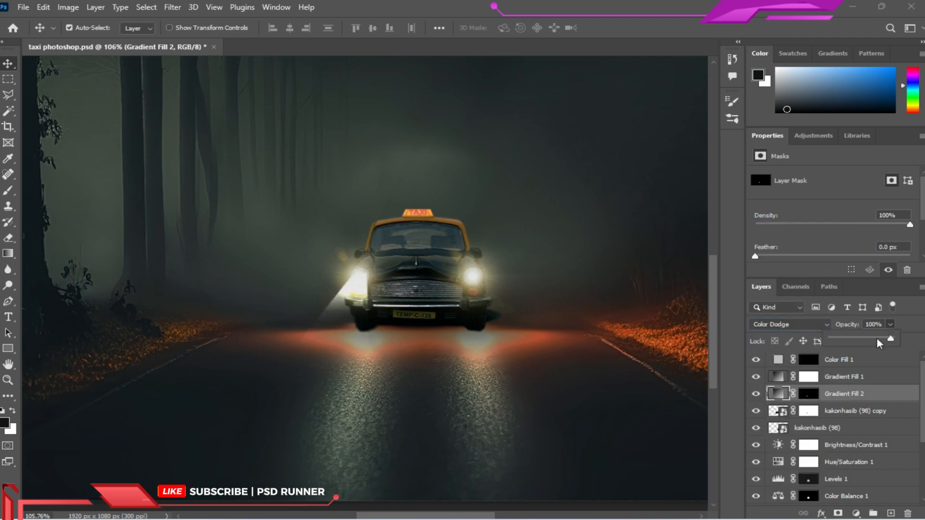
left_click_drag(894, 338, 865, 342)
Try to swing the beam's lower end inward, narrow it to about 55% width and reposition it over the left headlight.
key("ctrl+t")
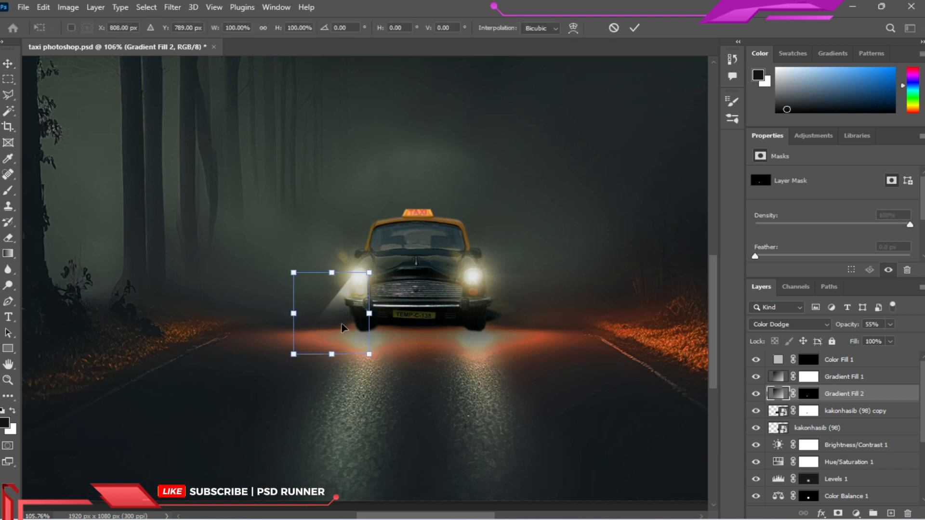
left_click_drag(295, 356, 399, 343)
left_click(634, 30)
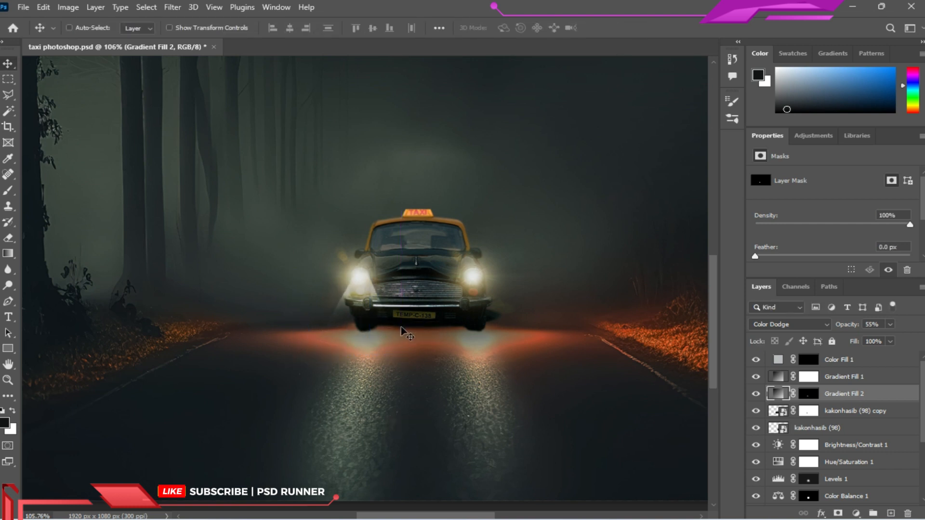
key("ctrl+t")
left_click_drag(399, 306, 343, 345)
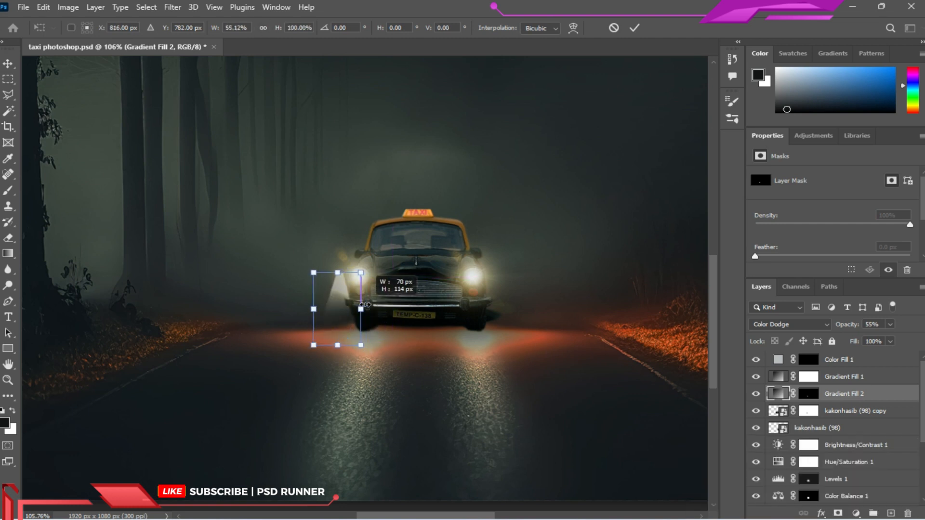
left_click_drag(343, 302, 358, 328)
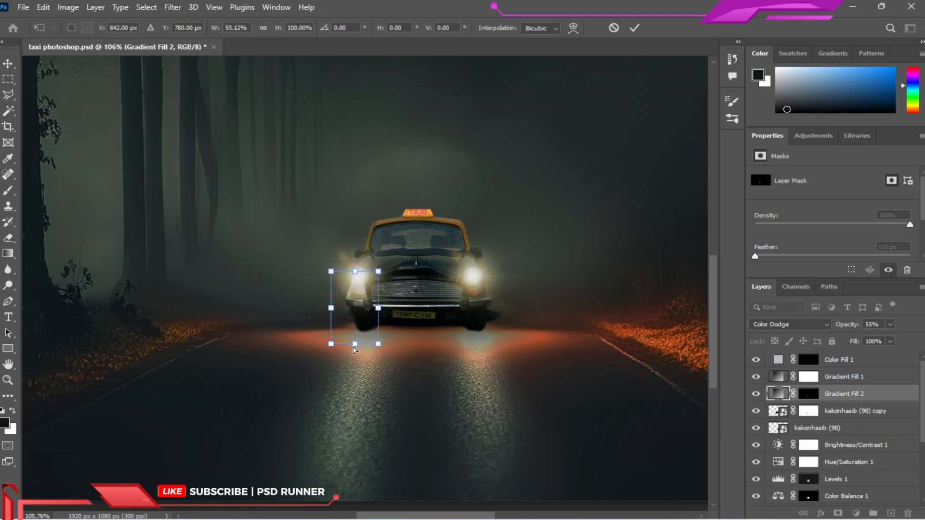
key("Return")
key("0")
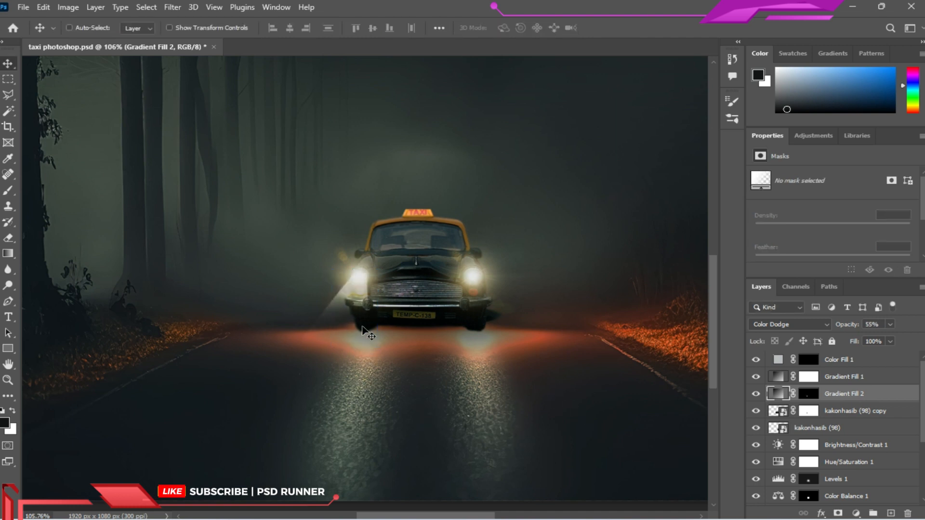
Distort the beam by pulling its lower inner corner out towards the number plate.
key("ctrl+t")
left_click_drag(369, 354, 395, 329)
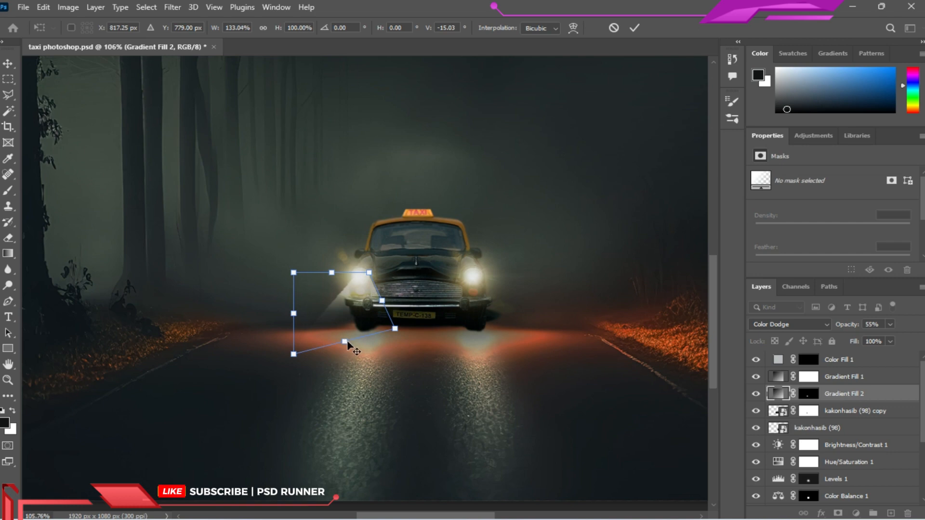
key("Return")
Convert the beam's gradient fill to a smart object and apply a Gaussian Blur with a radius of 8.4 pixels.
scroll(355, 371, "down", 3)
scroll(361, 367, "up", 5)
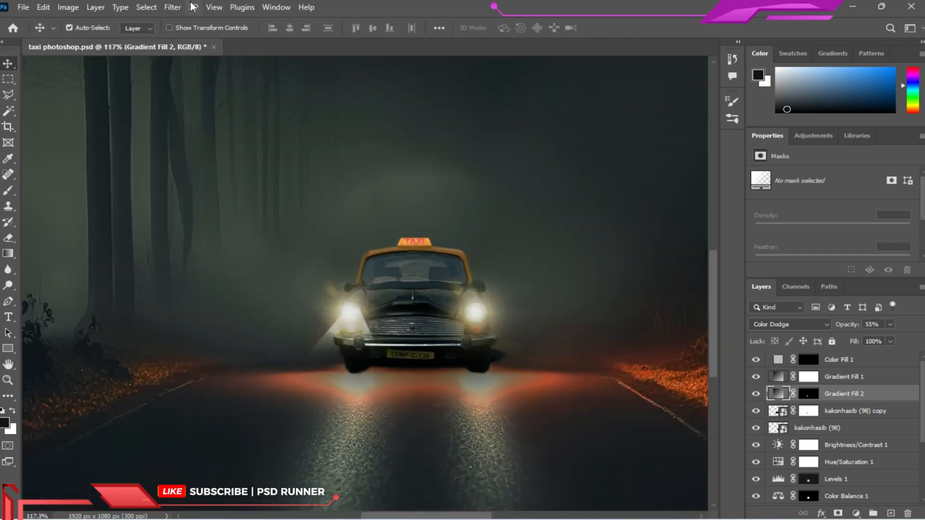
left_click(172, 7)
mouse_move(192, 158)
left_click(357, 201)
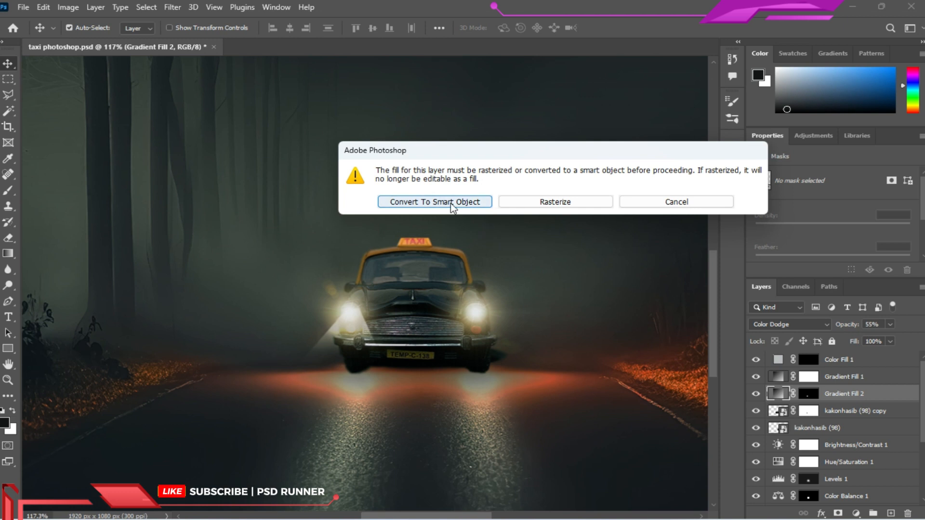
left_click(435, 201)
left_click_drag(596, 293, 594, 296)
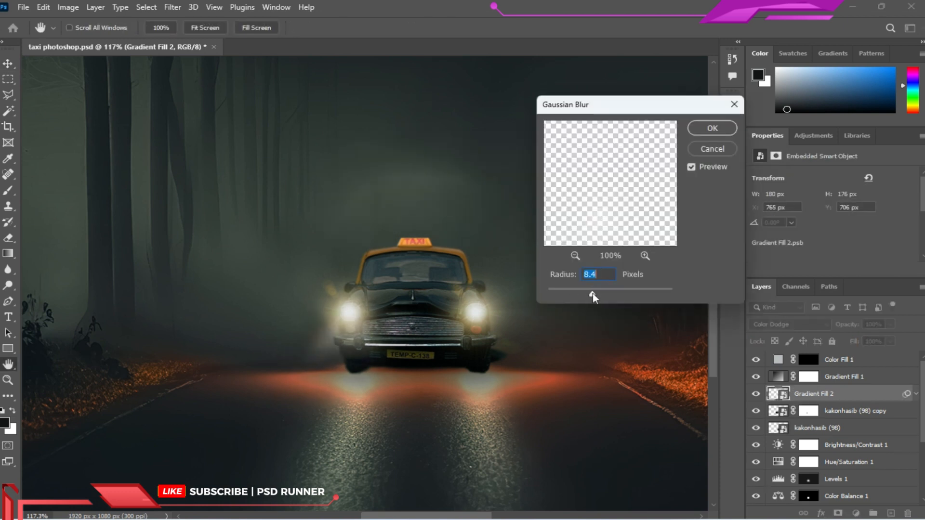
left_click(712, 128)
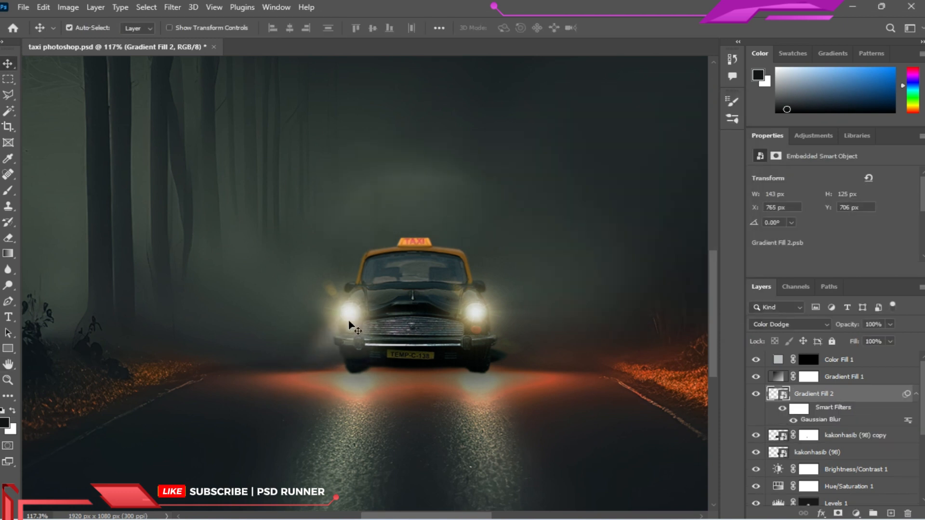
Duplicate the blurred beam layer, move the copy to the right headlight and skew it to angle outward.
scroll(352, 320, "up", 2)
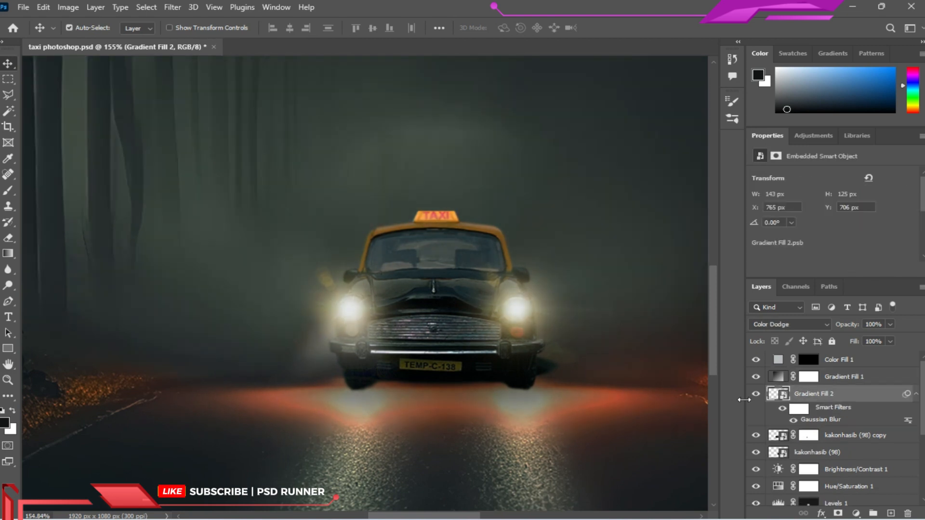
key("ctrl+j")
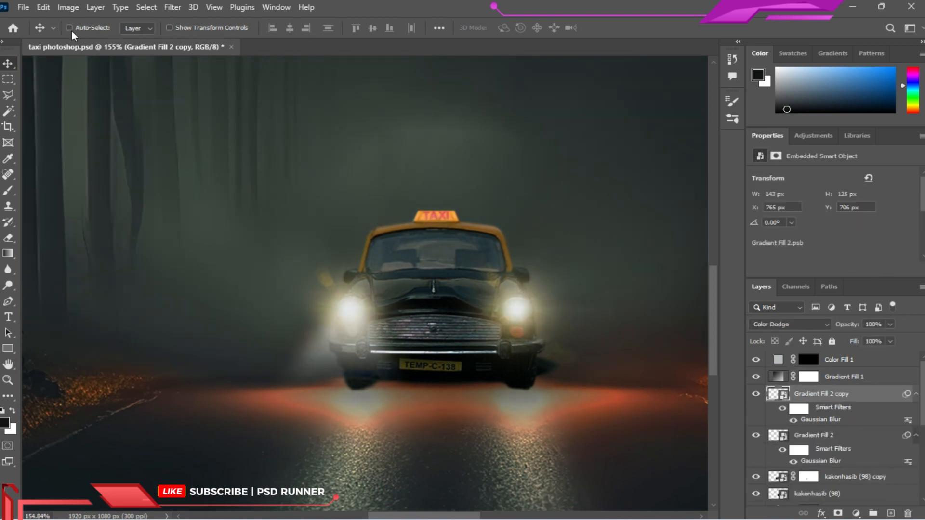
key("ctrl+t")
left_click(473, 210)
left_click_drag(387, 368, 539, 368)
left_click_drag(501, 413, 535, 409)
left_click_drag(420, 304, 407, 308)
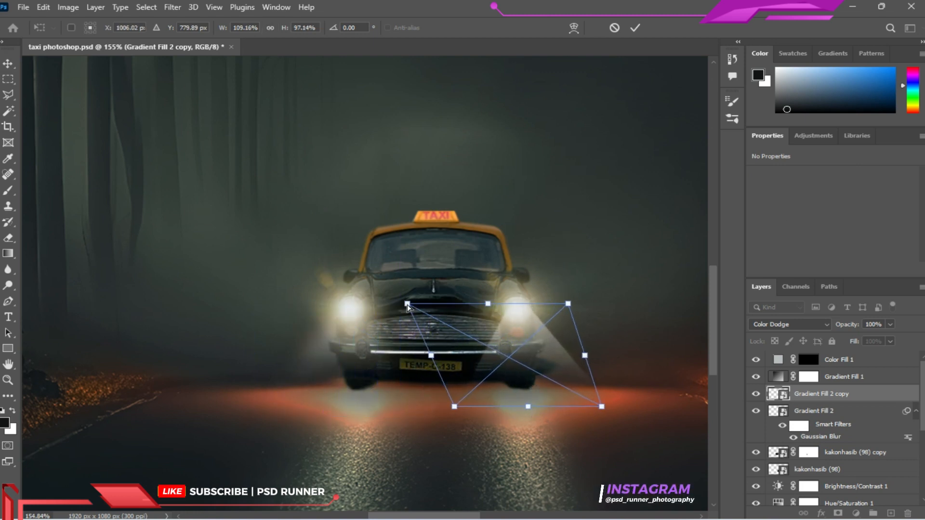
key("Return")
Apply the skew to the beam copy on the right headlight and show the whole image.
double_click(8, 365)
key("v")
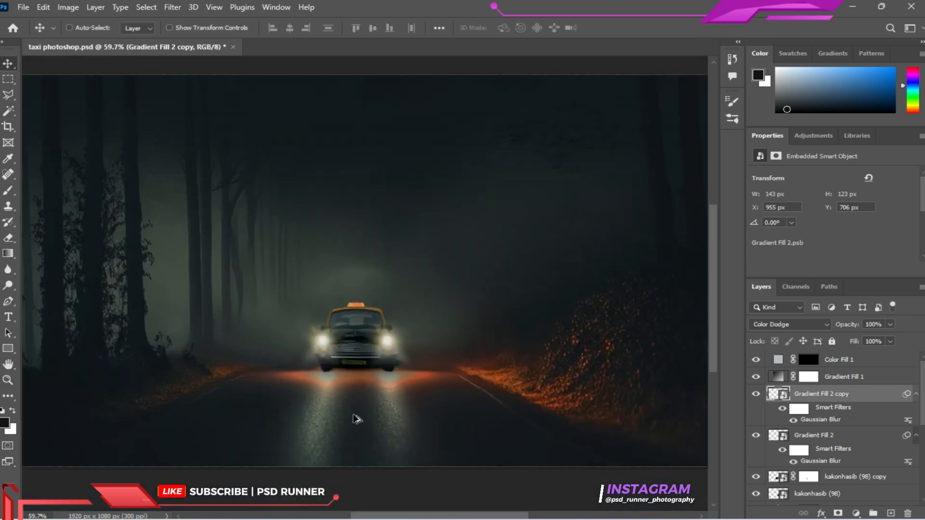
Add a gradient fill layer above Color Fill 1 and try presets from the Reds group.
left_click(839, 359)
left_click(856, 513)
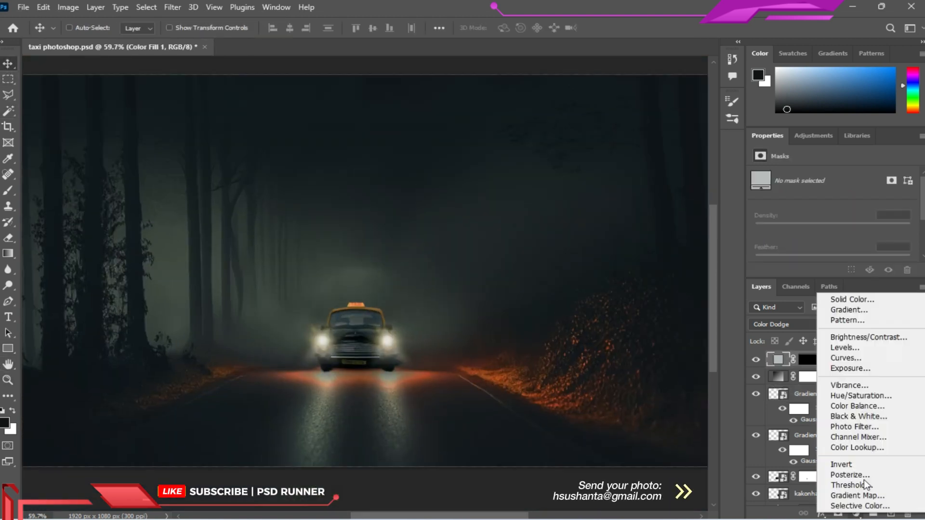
left_click(874, 306)
left_click(764, 149)
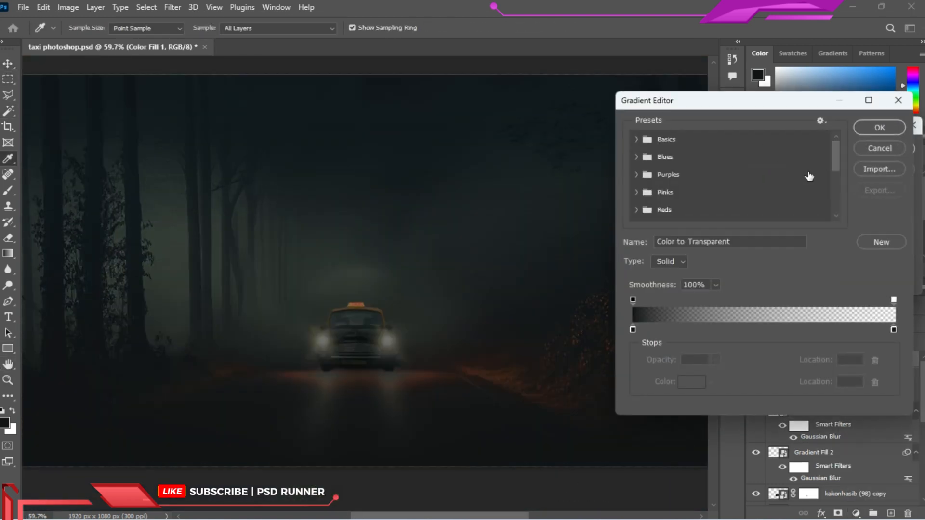
scroll(737, 169, "down", 5)
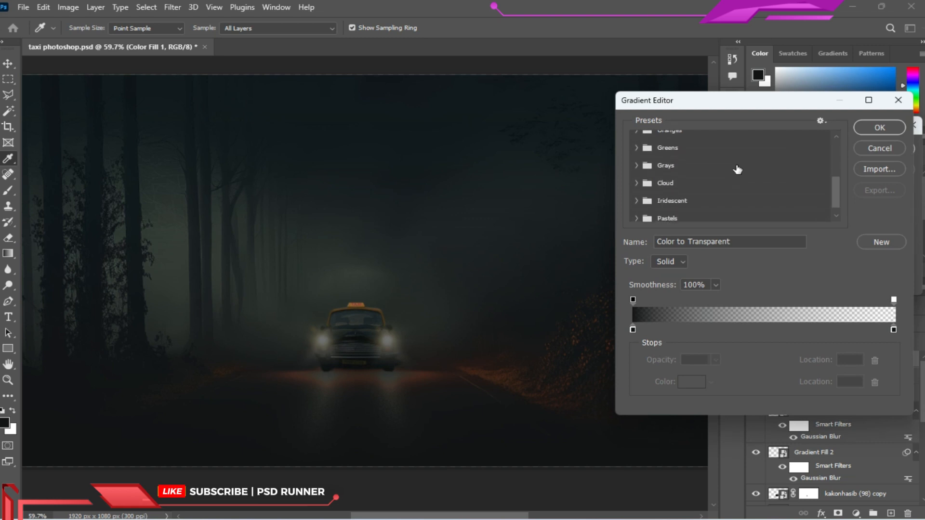
scroll(667, 165, "up", 4)
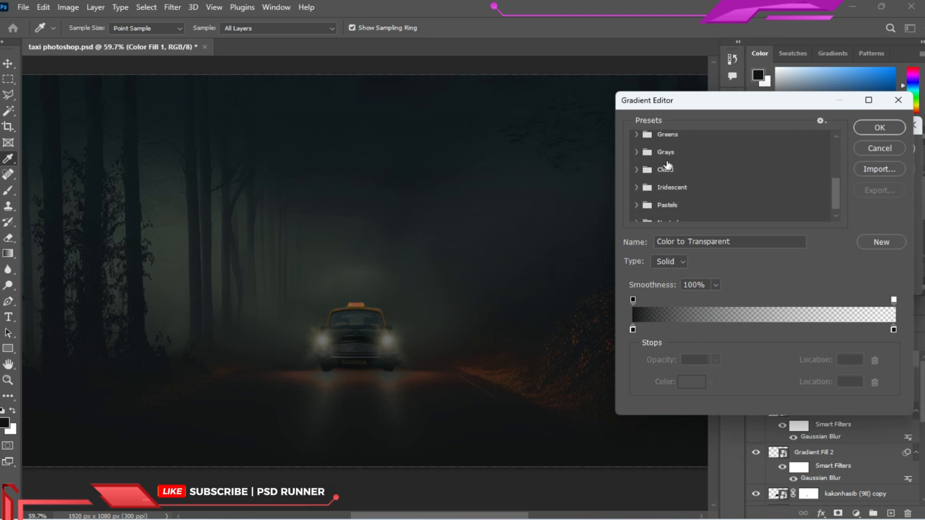
left_click(635, 157)
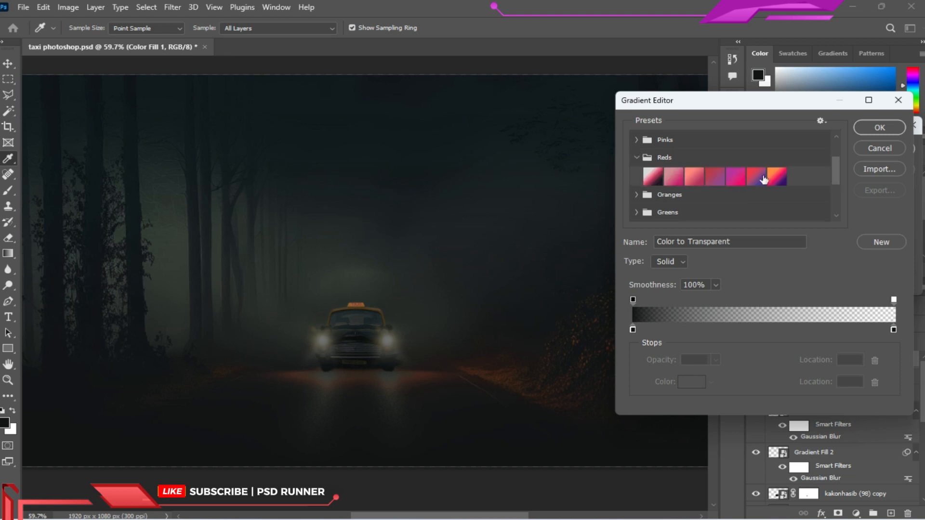
left_click(652, 177)
left_click(736, 177)
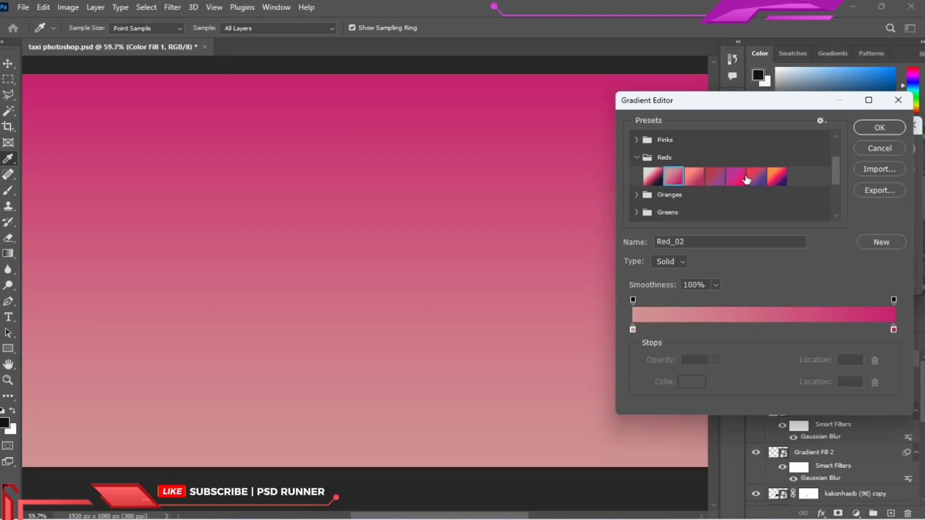
Apply the Purple_08 preset to the new gradient fill and set its blend mode to Hue.
left_click(773, 177)
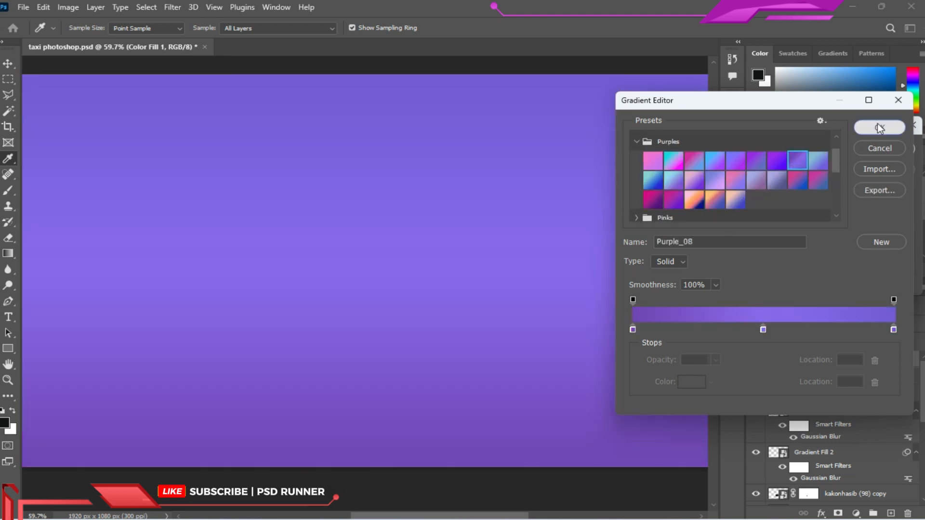
left_click(880, 127)
left_click(884, 149)
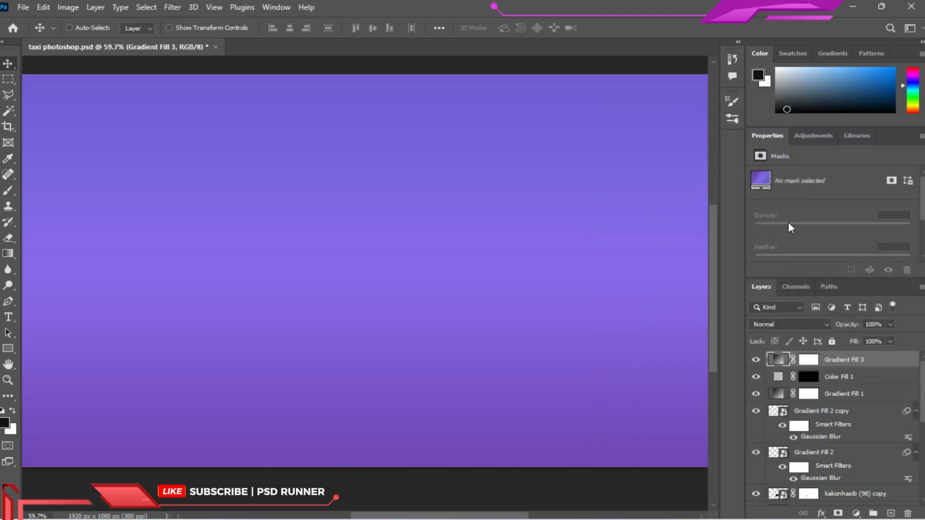
left_click(781, 324)
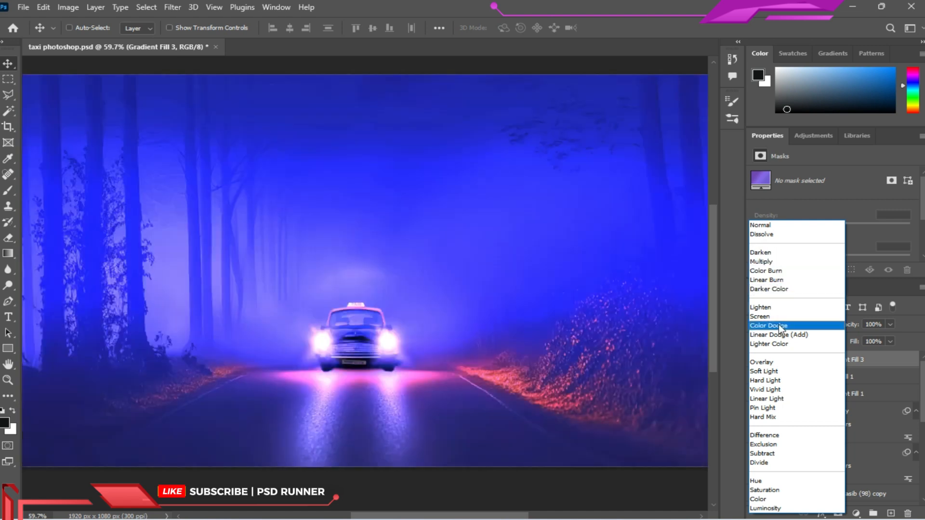
left_click(769, 483)
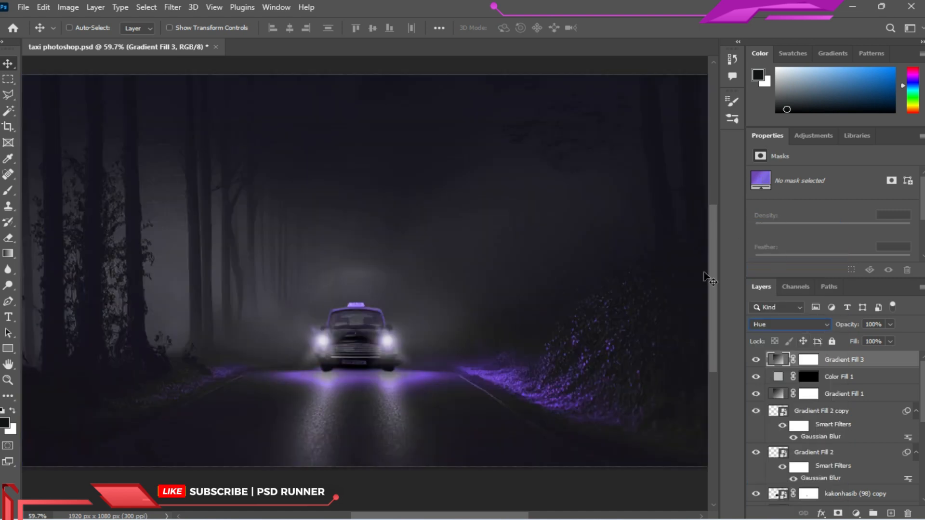
Replace the top fill layer's purple gradient with the black-to-white preset from the Basics group.
double_click(778, 360)
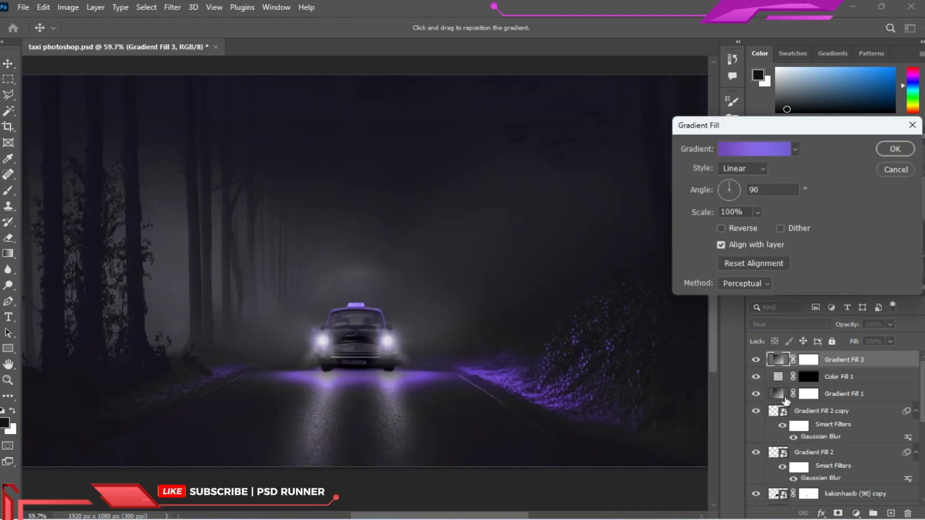
left_click(748, 149)
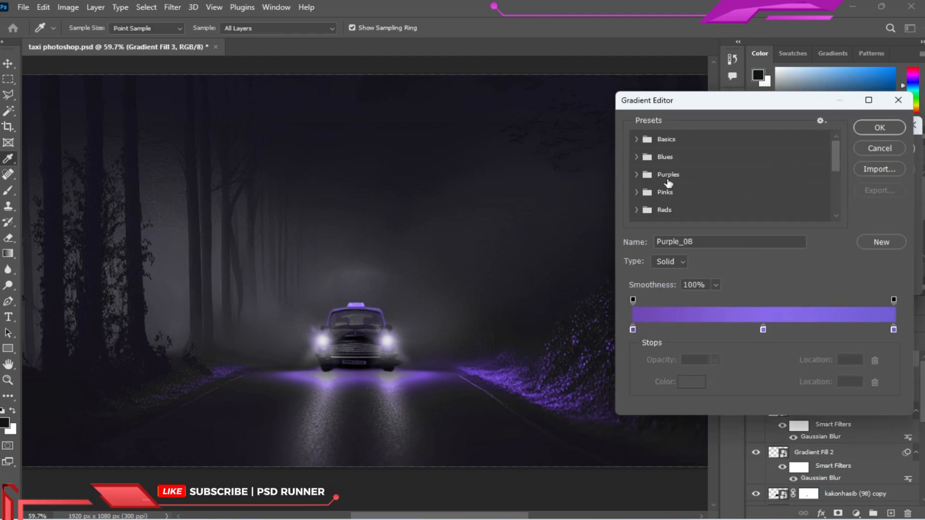
left_click(637, 138)
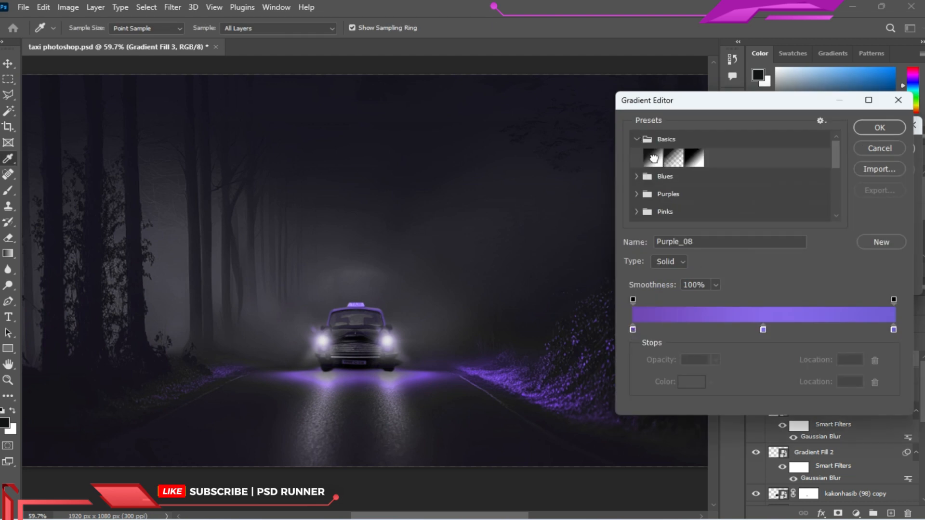
left_click(653, 158)
left_click(880, 127)
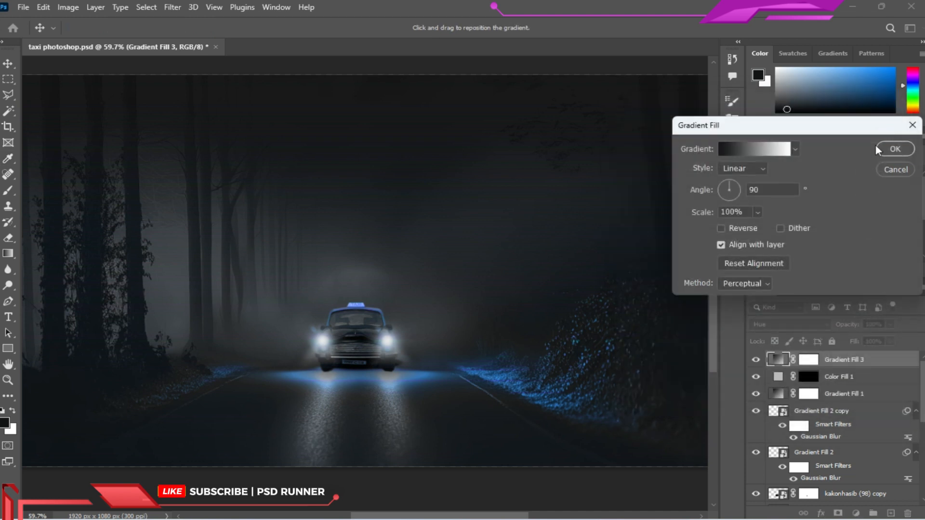
left_click(892, 149)
Preview other blend modes for the black-to-white gradient fill, compare the image with and without it, and delete the layer.
left_click(796, 327)
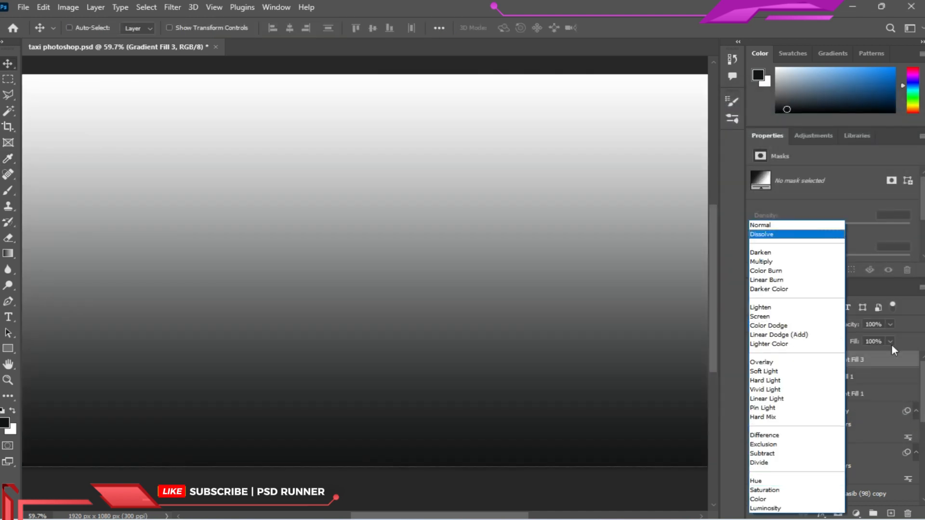
left_click(756, 360)
left_click(755, 361)
left_click(908, 514)
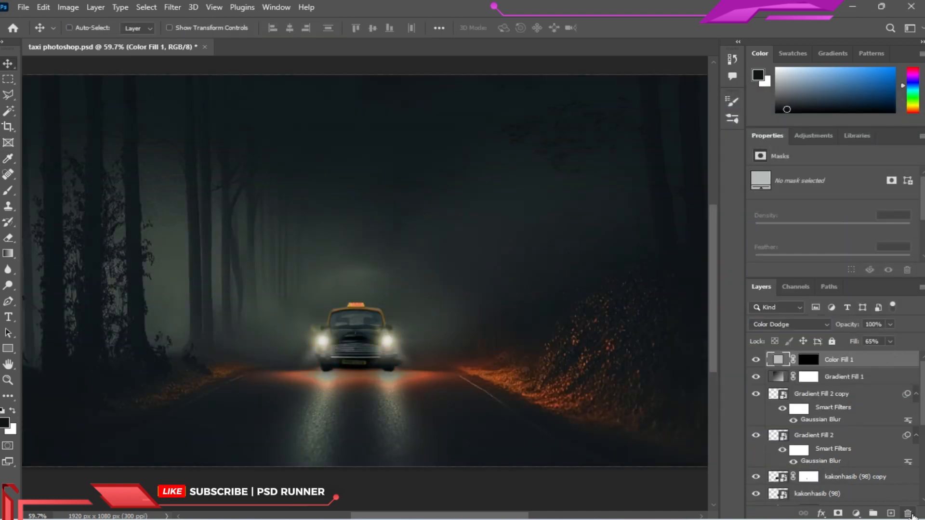